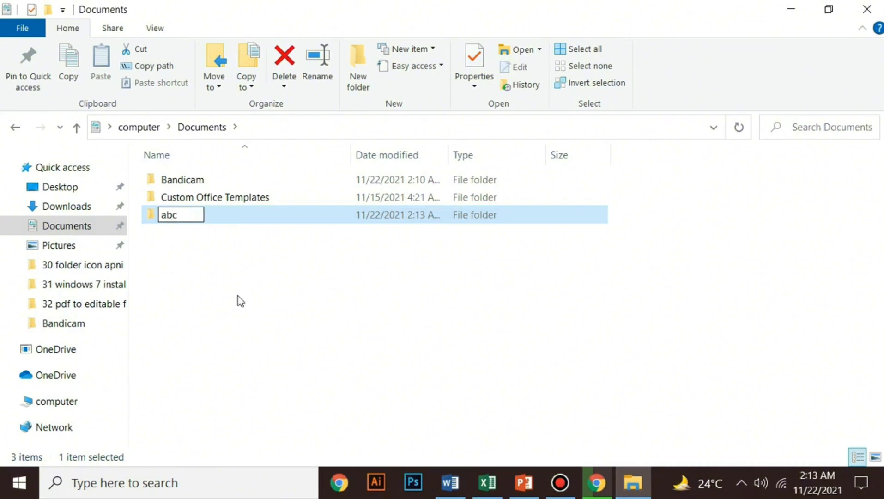
Name the new folder in Documents abc and minimize the folder window
key("Return")
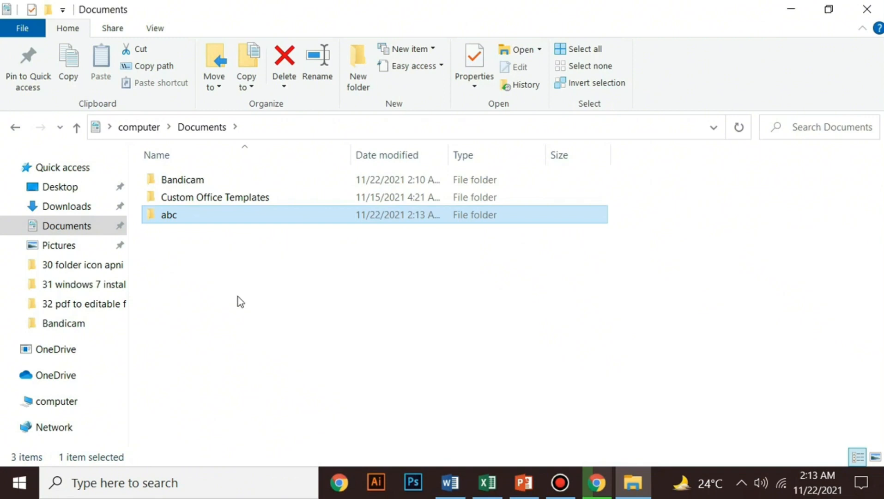
left_click(790, 10)
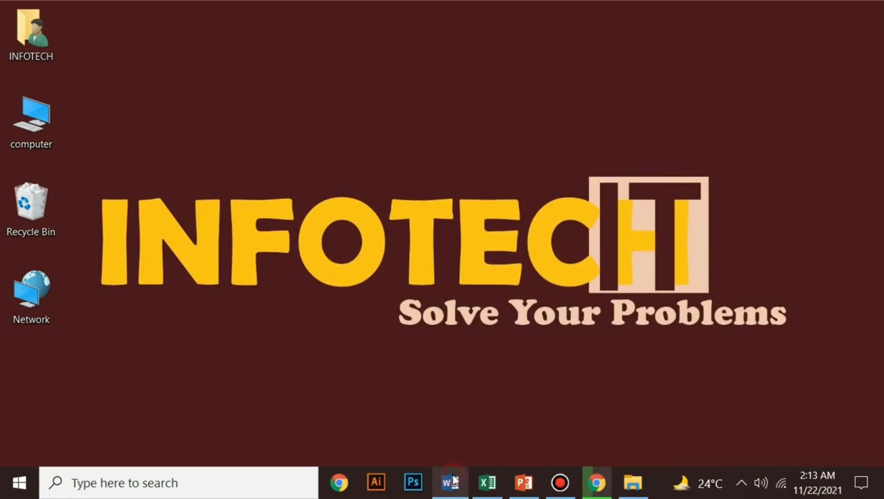
Switch to Word, view the print preview of Document1, return to the document and minimize Word
left_click(451, 482)
left_click(267, 227)
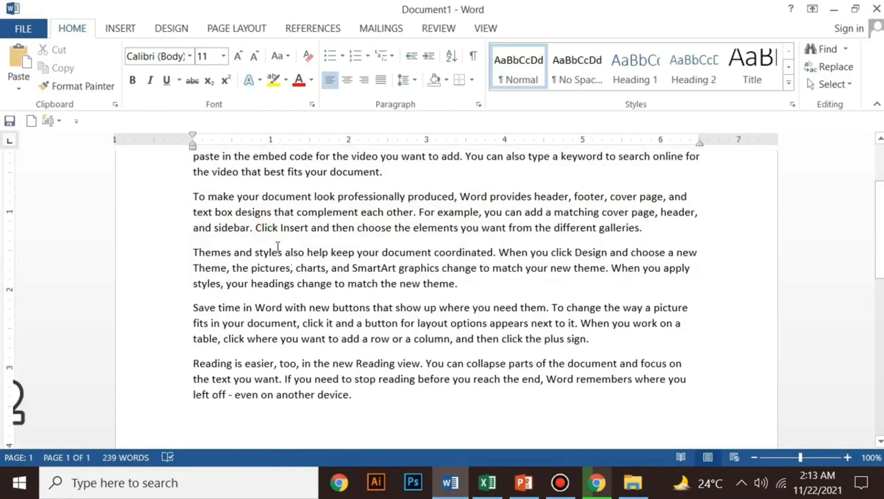
key("ctrl+F2")
scroll(305, 308, "up", 2)
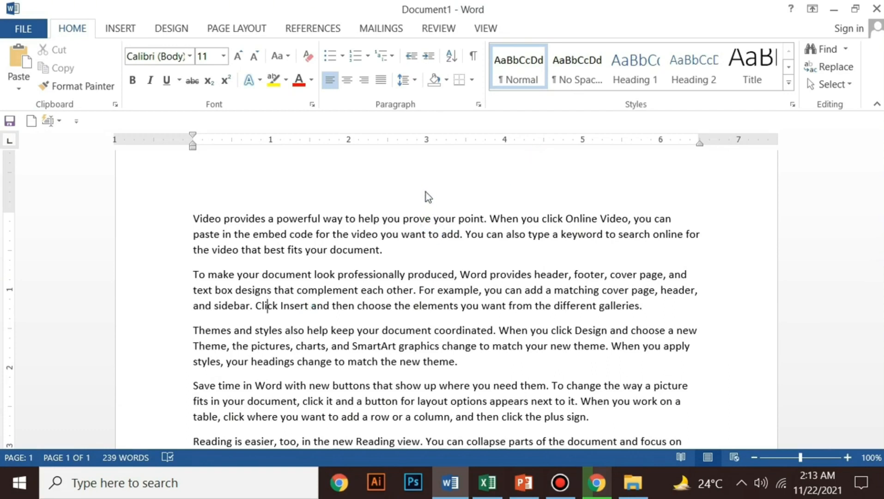
key("ctrl+F2")
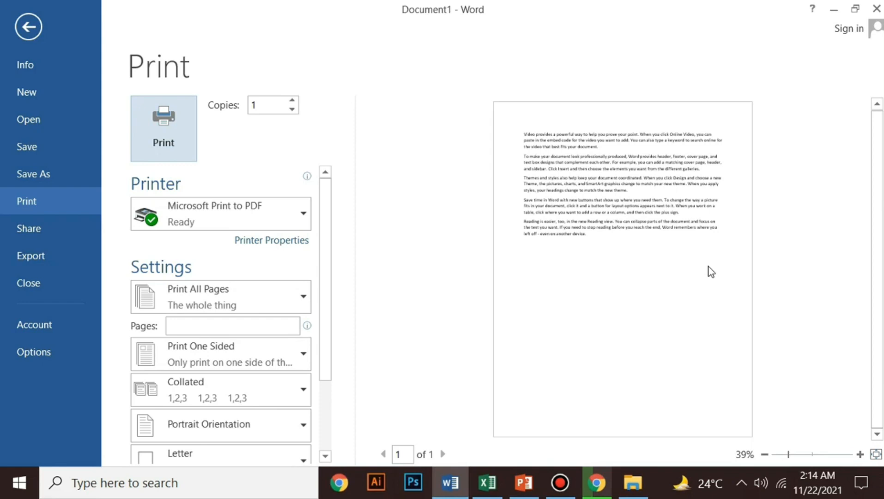
key("Escape")
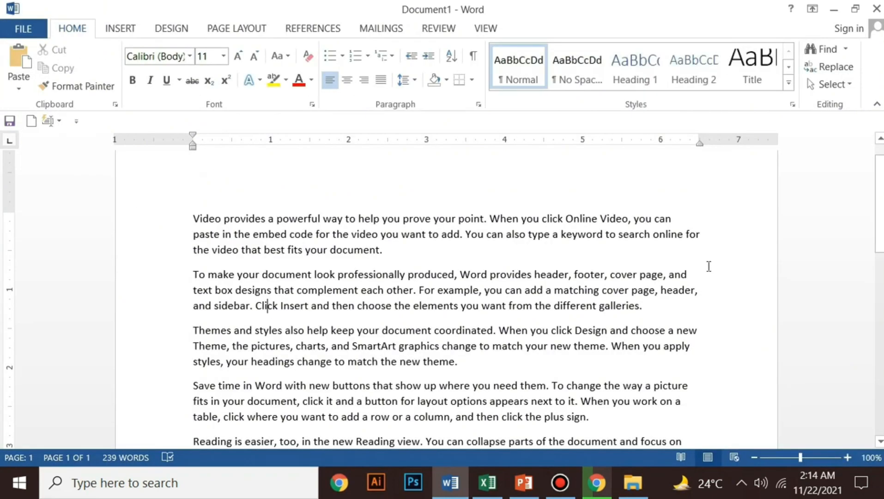
left_click(833, 9)
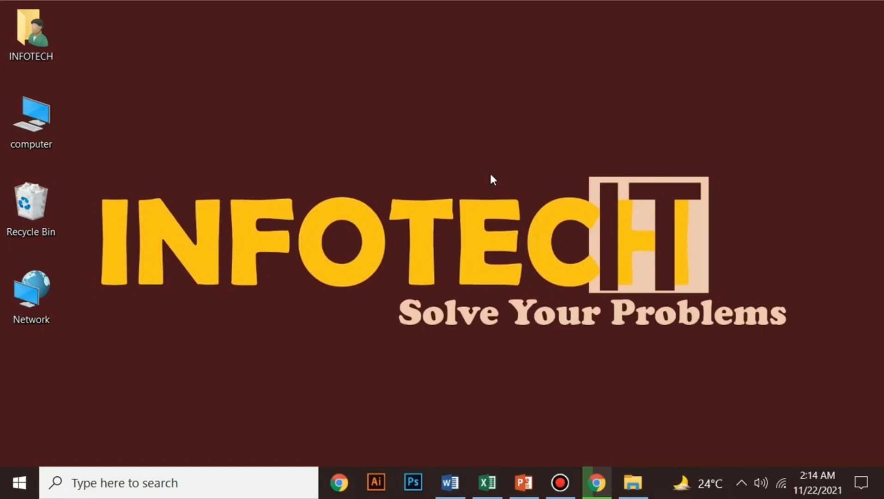
Switch to Chrome and close the Google Chrome Help tab, keeping the New Tab page active
left_click(596, 483)
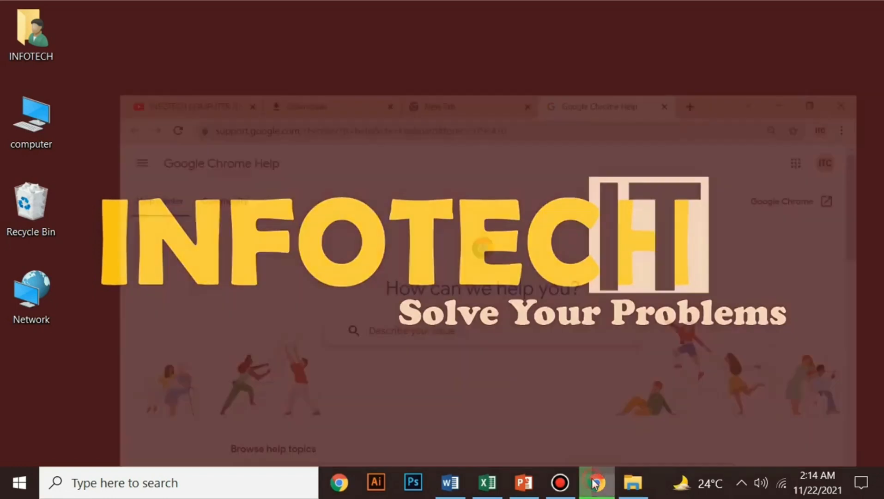
left_click(407, 13)
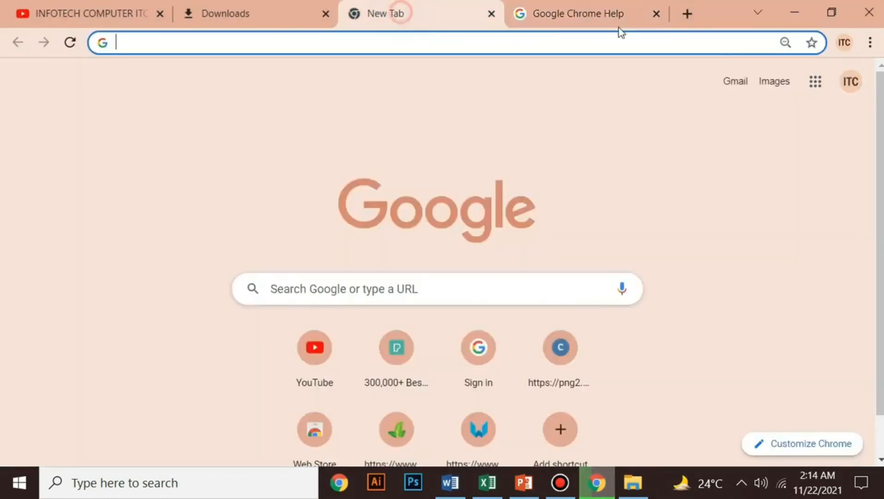
left_click(656, 14)
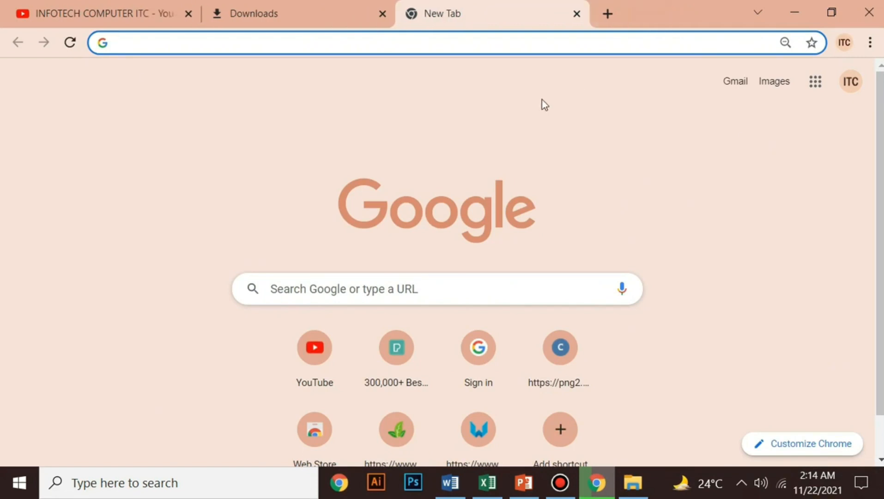
Search Google for "computer" from the New Tab page
type("compute")
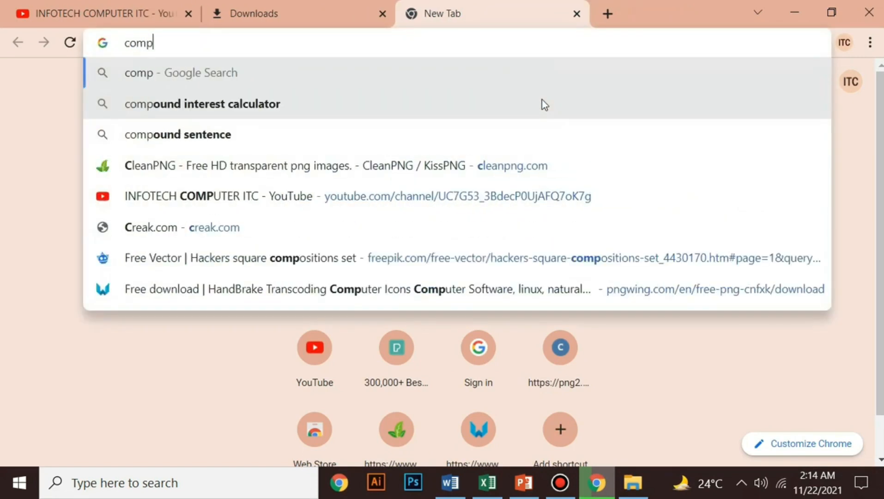
type("r")
key("Return")
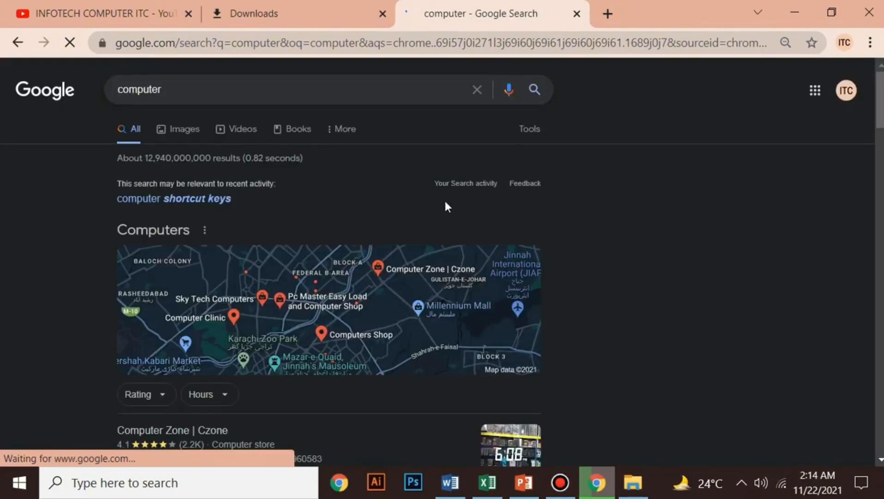
scroll(386, 197, "down", 2)
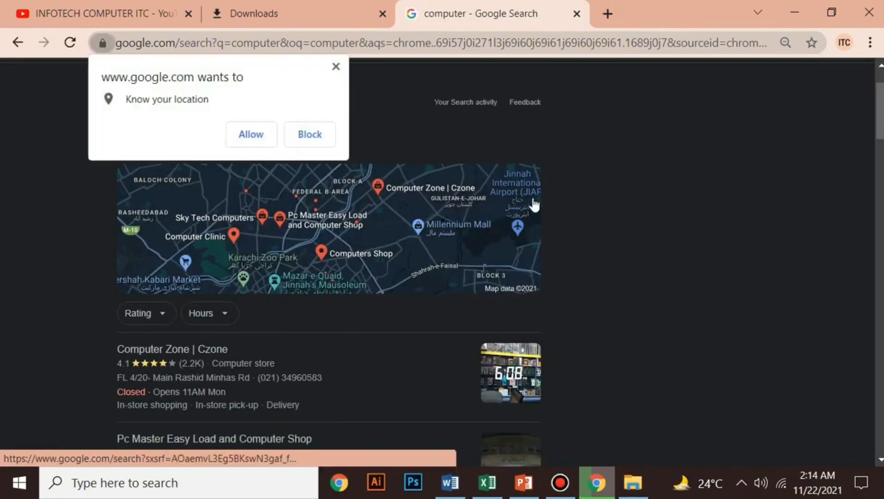
Find "computer" within the results page, dismissing the location request, review the highlighted matches, and close the search and minimize Chrome
key("F3")
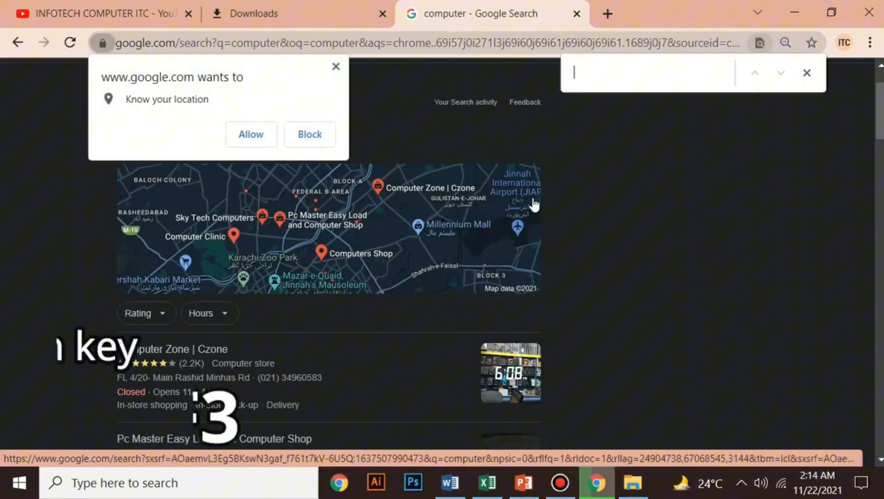
left_click(336, 67)
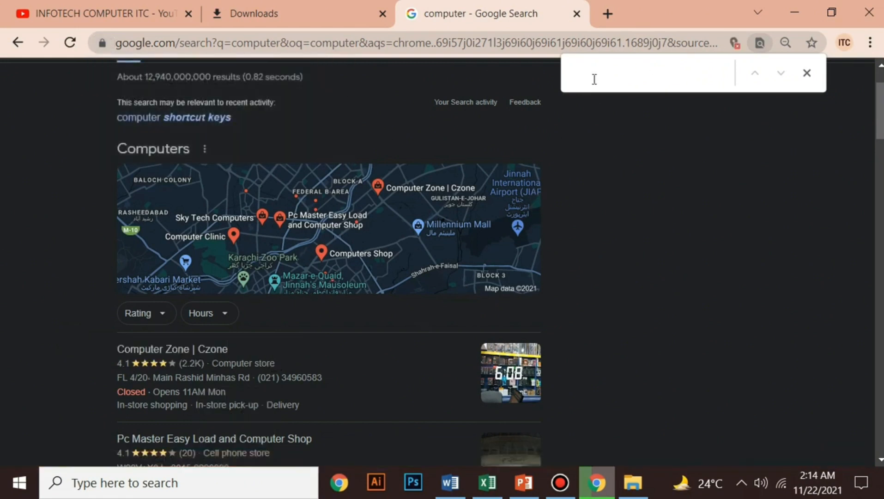
type("computer")
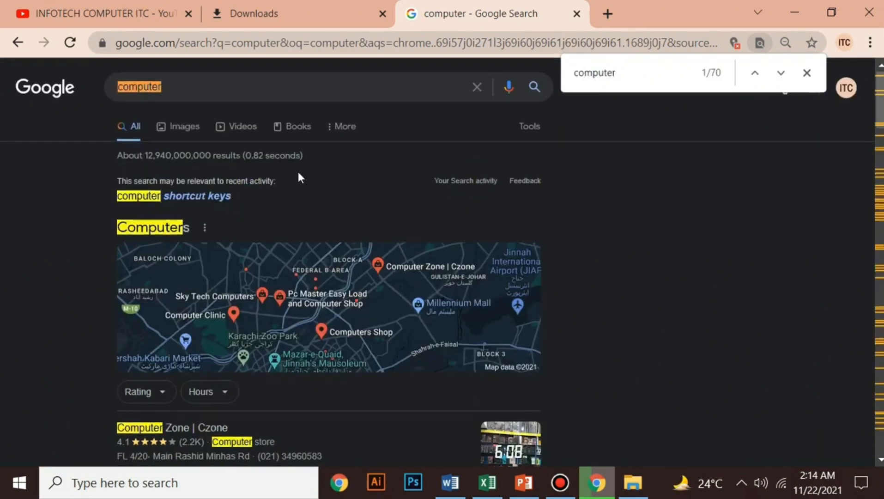
scroll(243, 191, "down", 4)
scroll(219, 270, "down", 7)
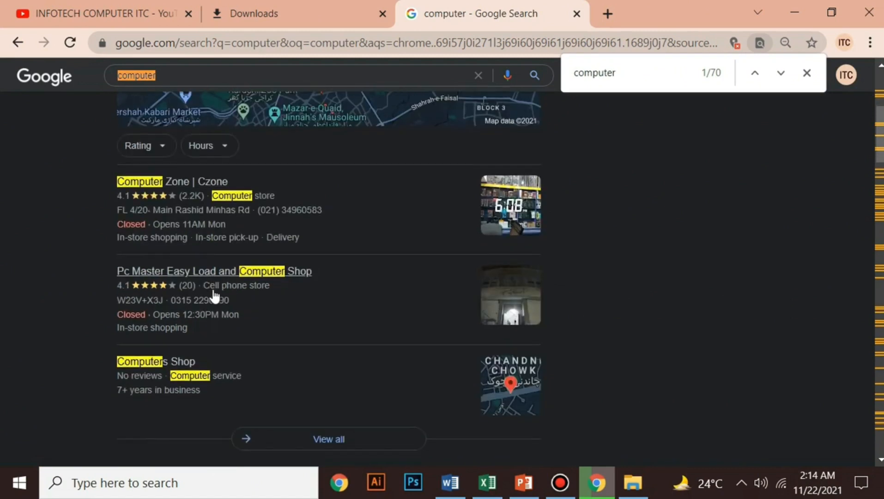
scroll(263, 372, "down", 5)
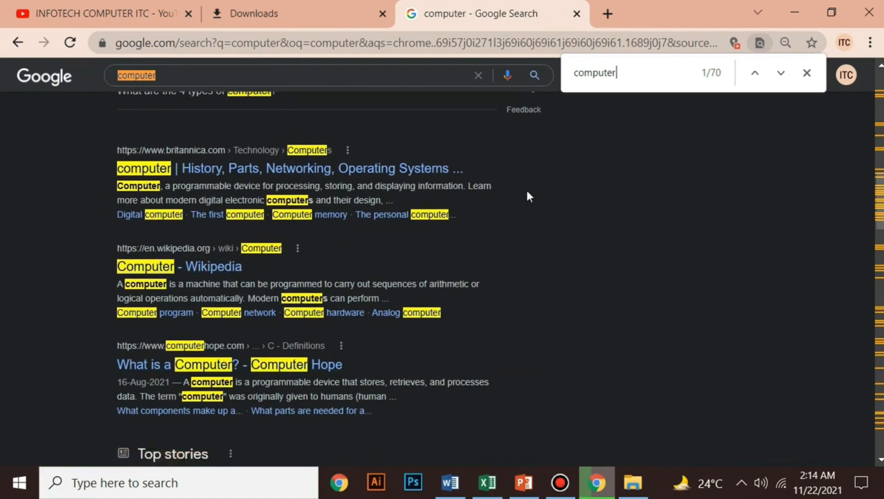
left_click(808, 73)
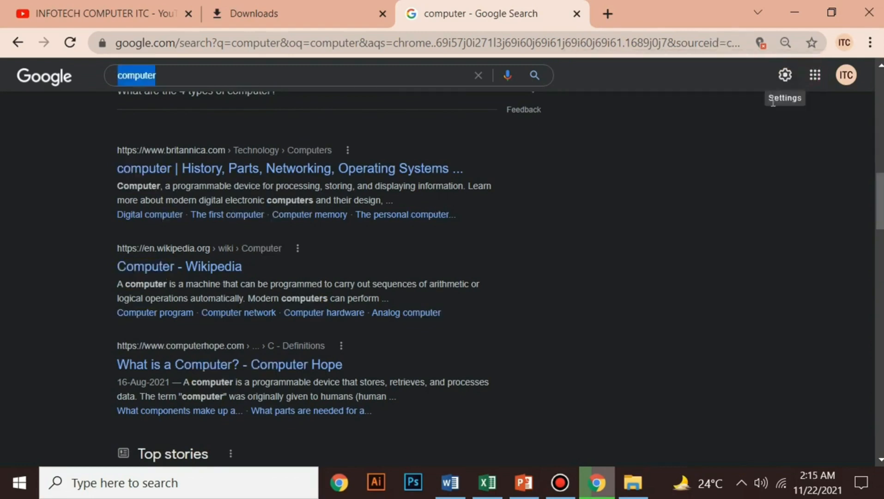
left_click(795, 13)
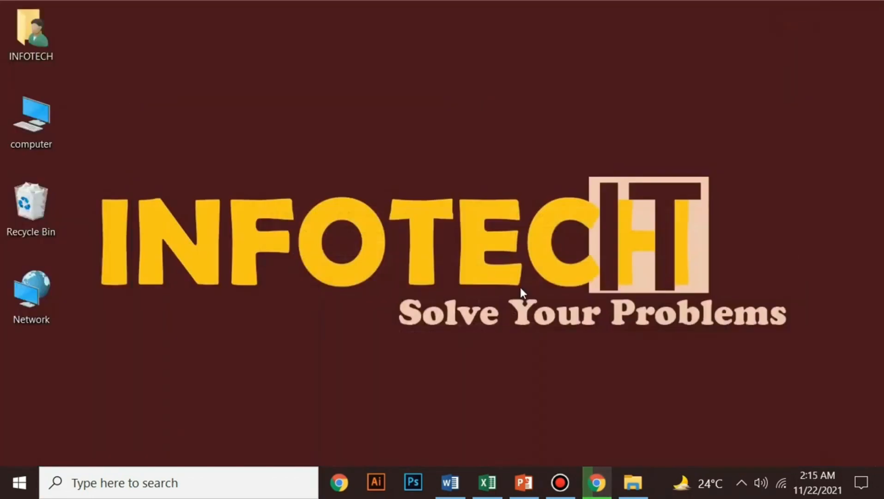
Switch to Word and cycle the document's first paragraph through uppercase, lowercase and sentence case
left_click(450, 482)
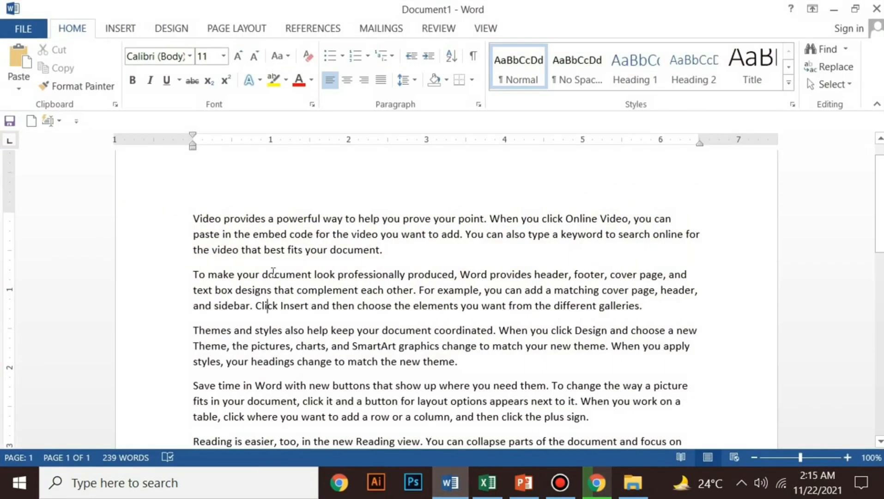
left_click(847, 457)
left_click(848, 457)
left_click(848, 457)
left_click(848, 457)
left_click(848, 457)
left_click(848, 457)
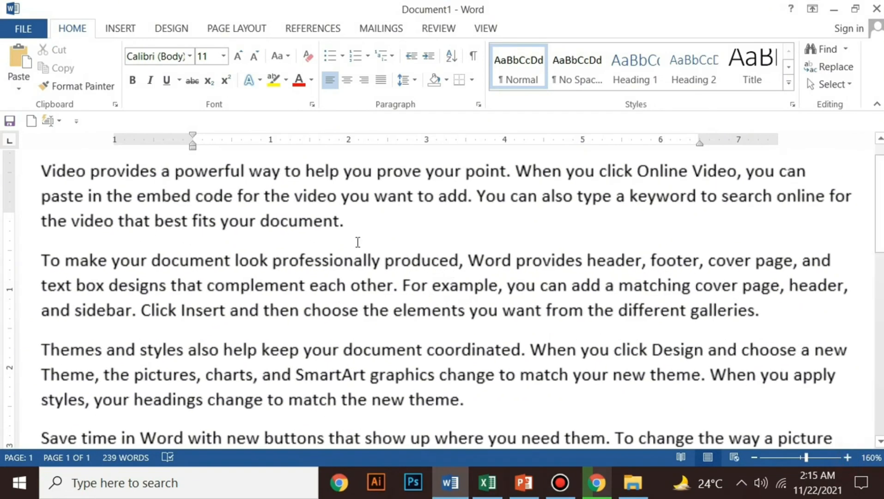
scroll(291, 255, "up", 2)
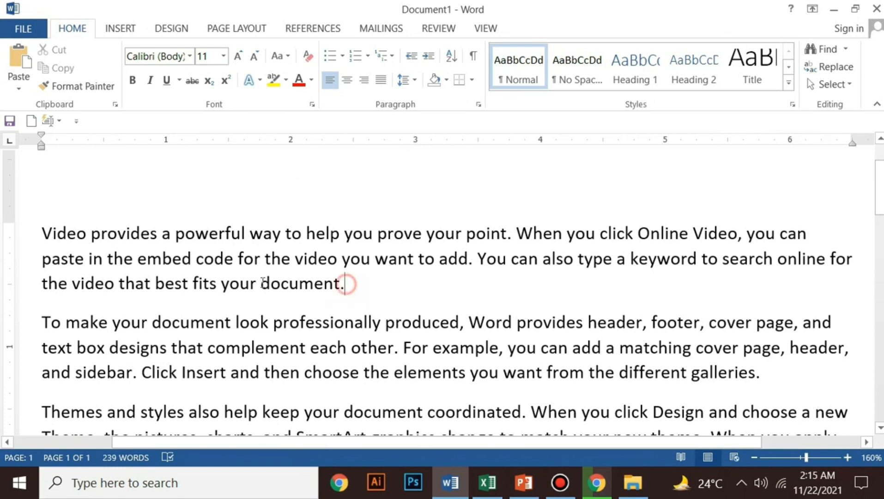
left_click_drag(346, 284, 39, 235)
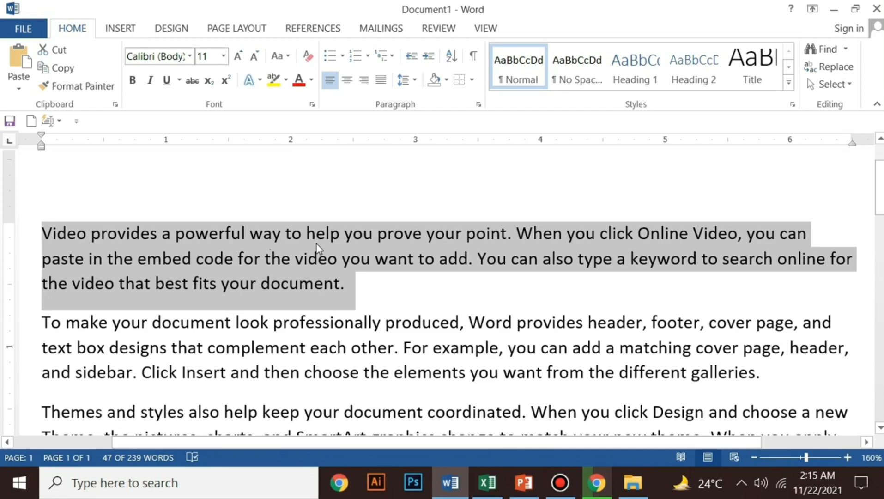
key("shift+F3")
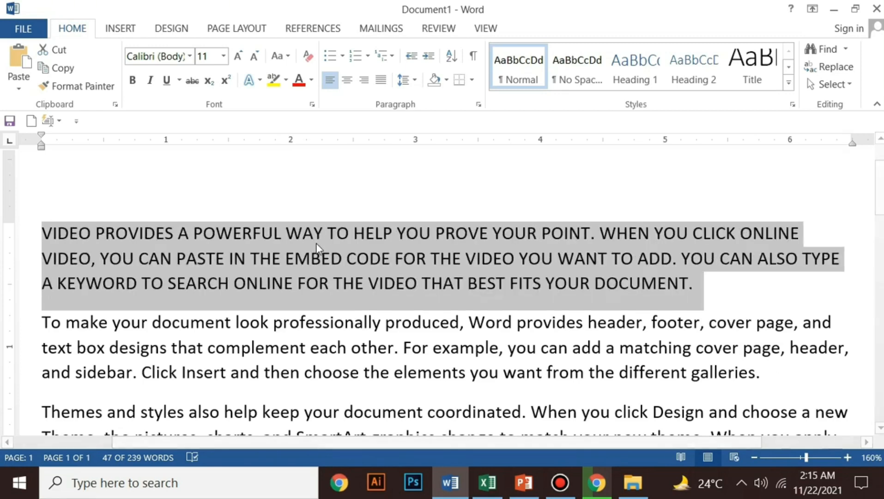
key("shift+F3")
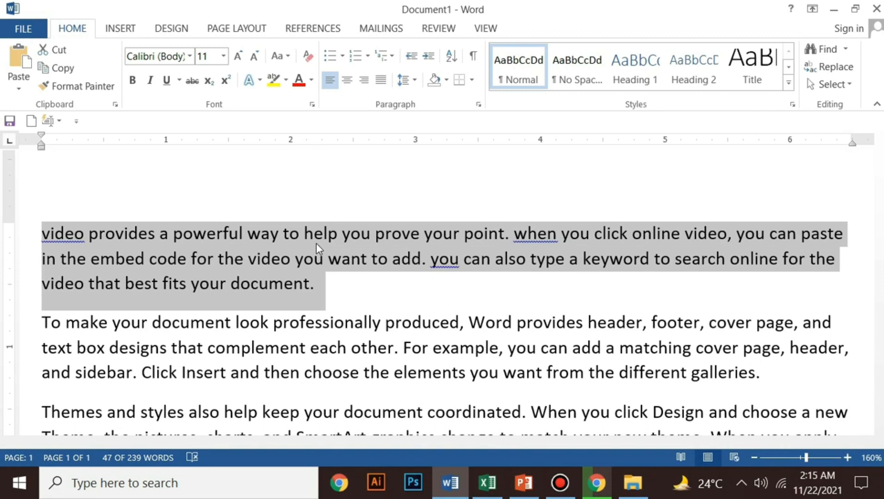
key("shift+F3")
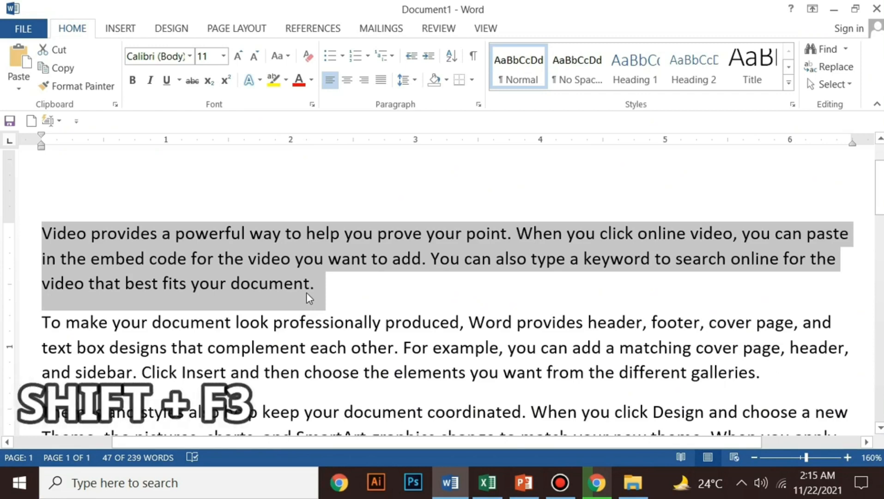
Change the selected first paragraph to uppercase and back to lowercase, deselect it and minimize Word
key("shift+F3")
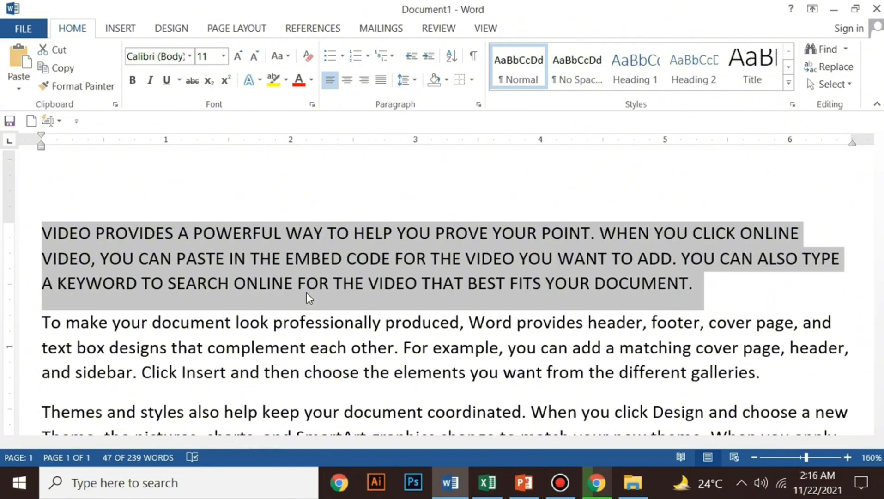
key("shift+F3")
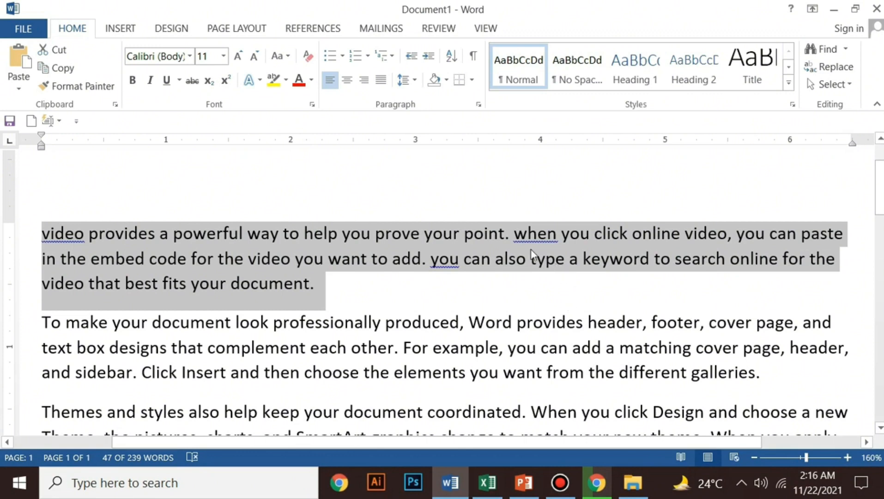
left_click(442, 260)
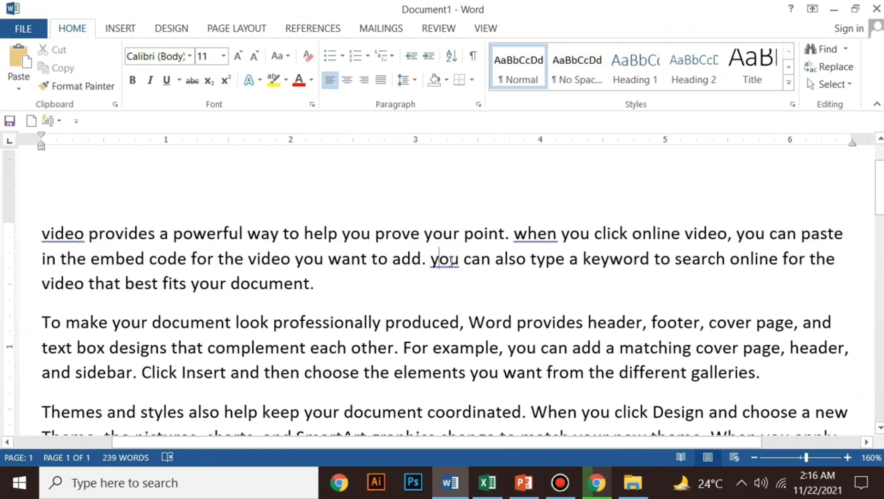
left_click(834, 10)
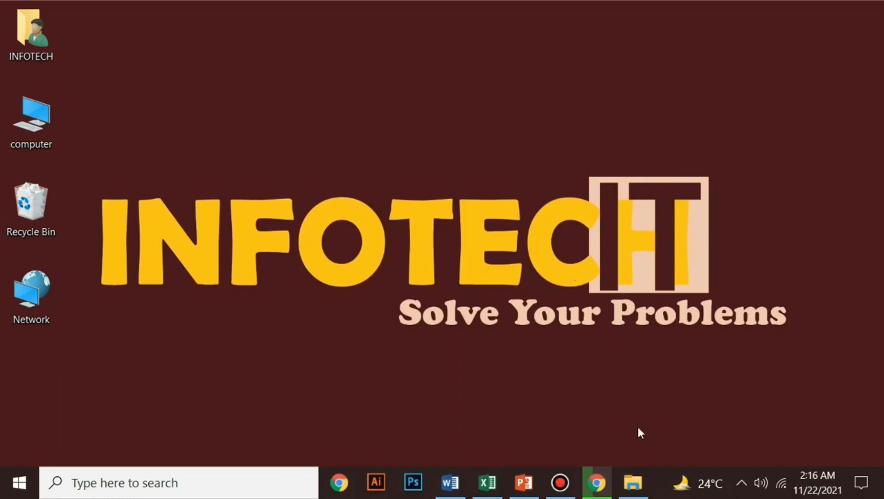
Restore and close the Documents folder window, and open and close the computer window from the desktop
left_click(632, 482)
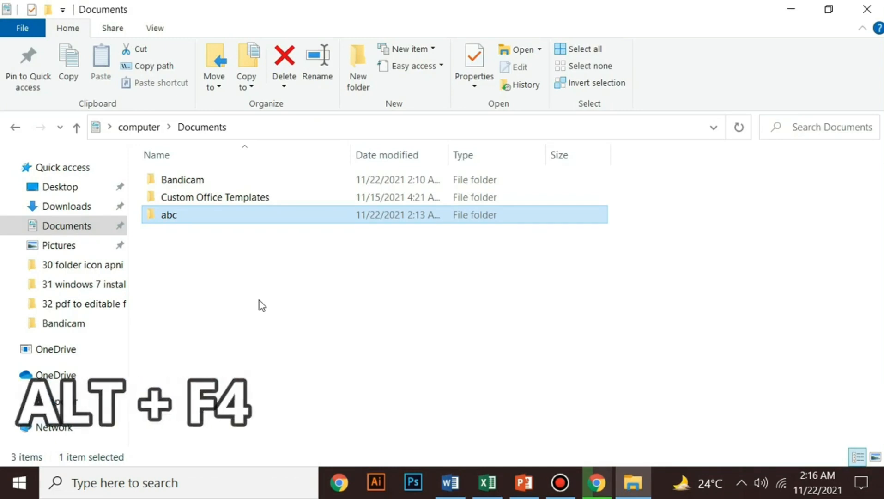
key("alt+F4")
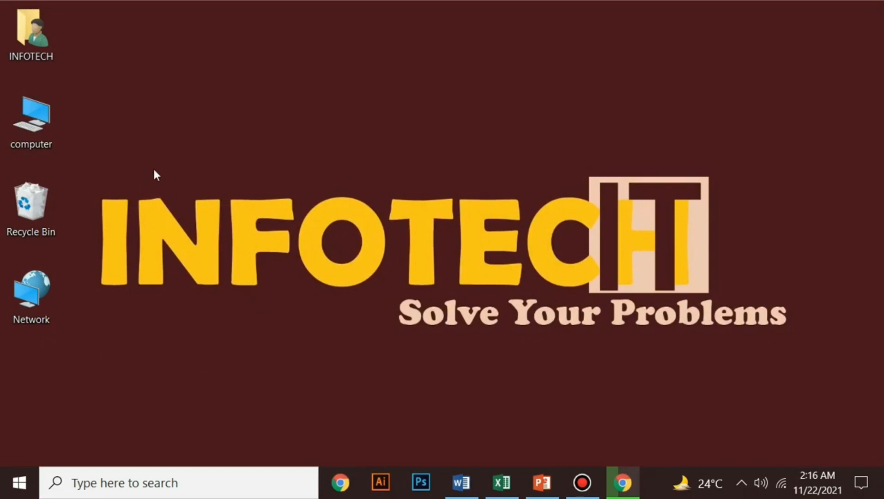
double_click(31, 130)
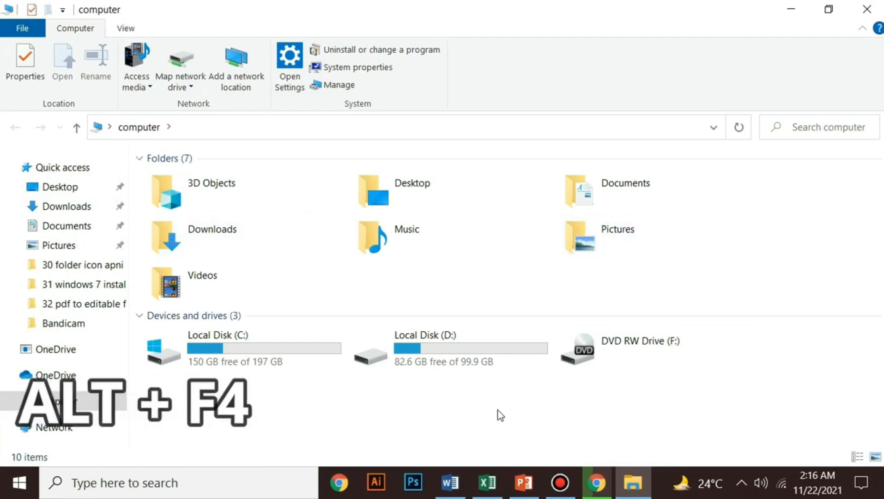
key("alt+F4")
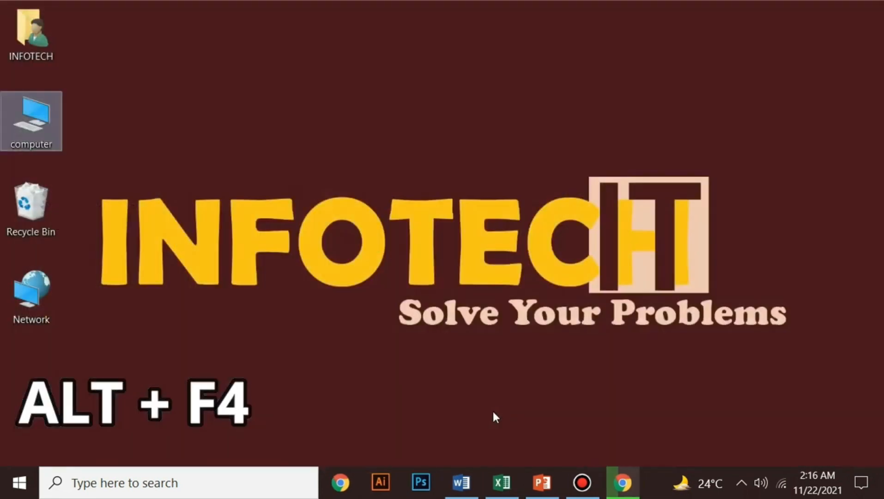
Search Windows for "word", open WordPad from the results and close its blank document window
left_click(148, 360)
key("super")
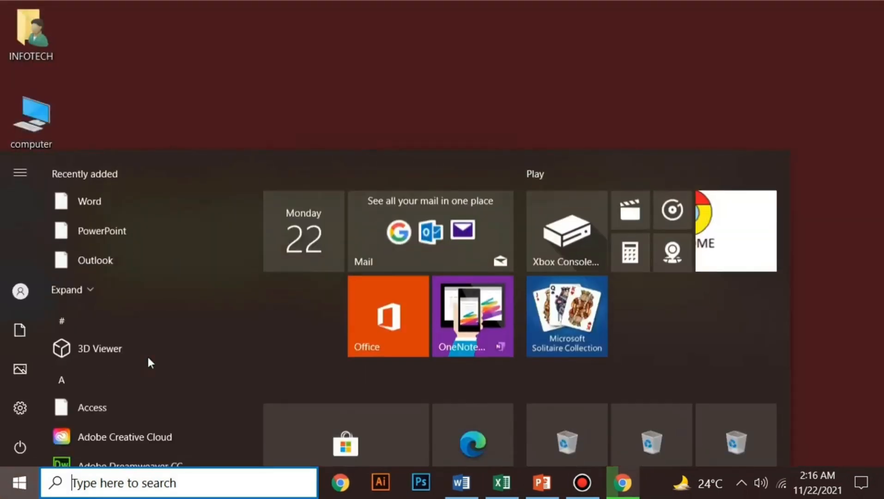
type("word")
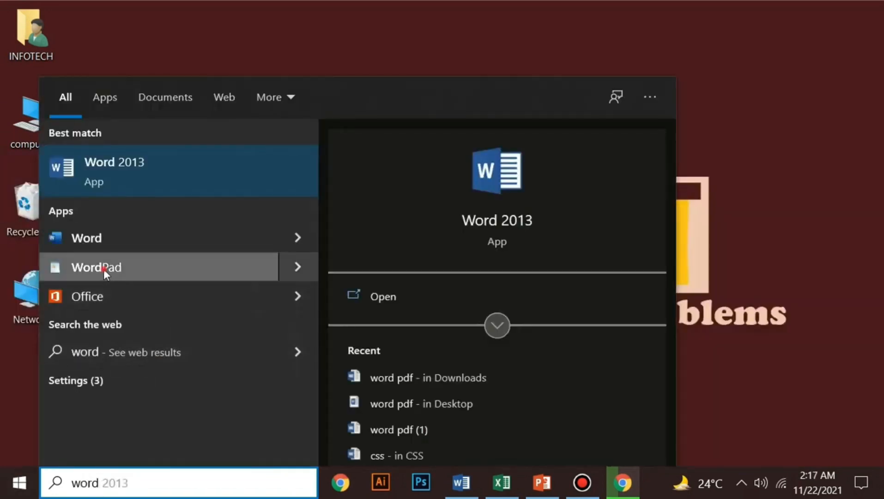
left_click(250, 267)
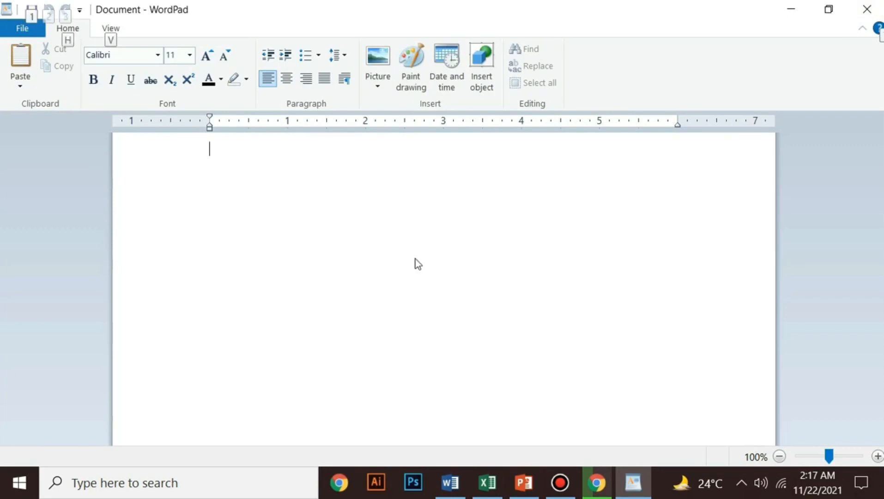
key("alt+F4")
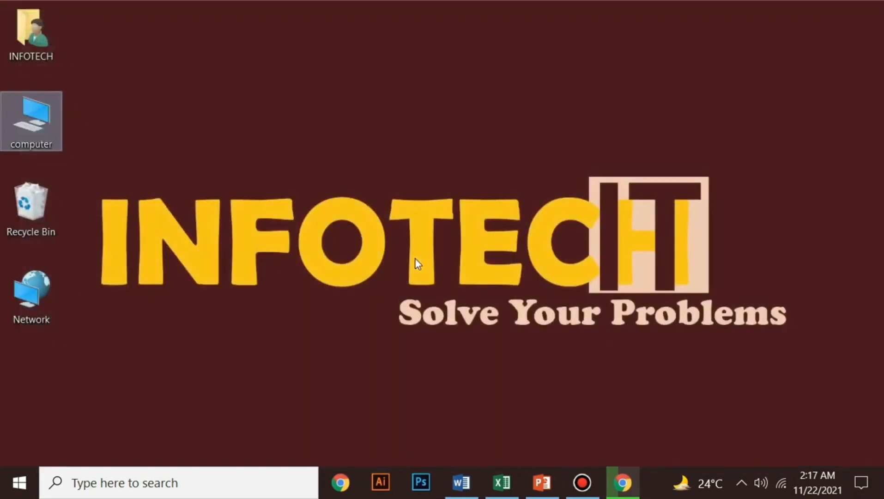
Bring up the Shut Down Windows dialog from the desktop
left_click(415, 259)
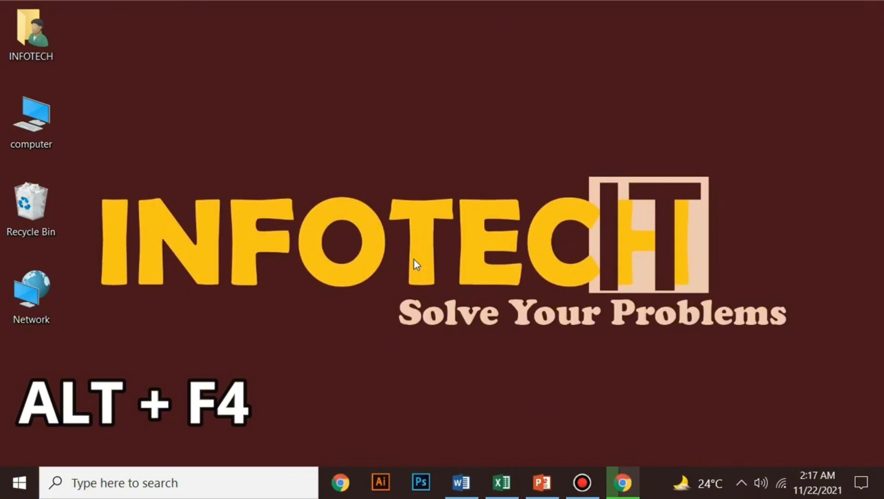
key("alt+F4")
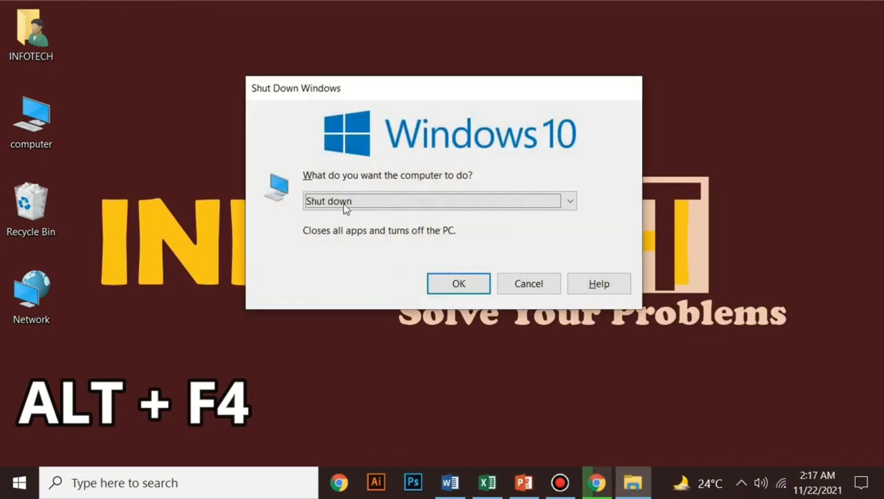
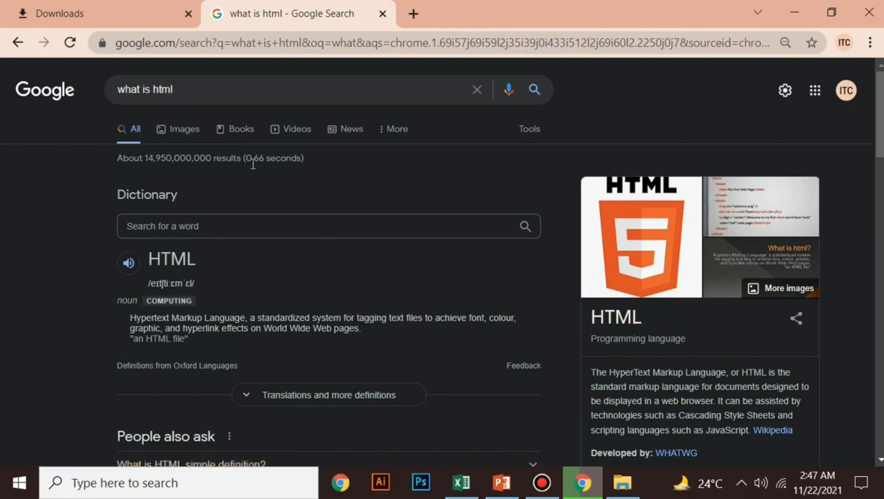
Switch to PowerPoint, run the slide show from the first slide through to the end, and exit it
left_click(502, 482)
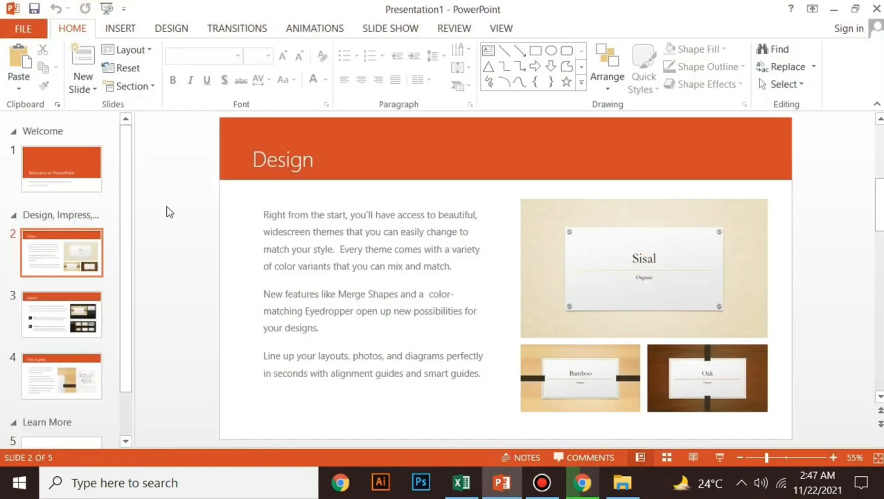
key("F5")
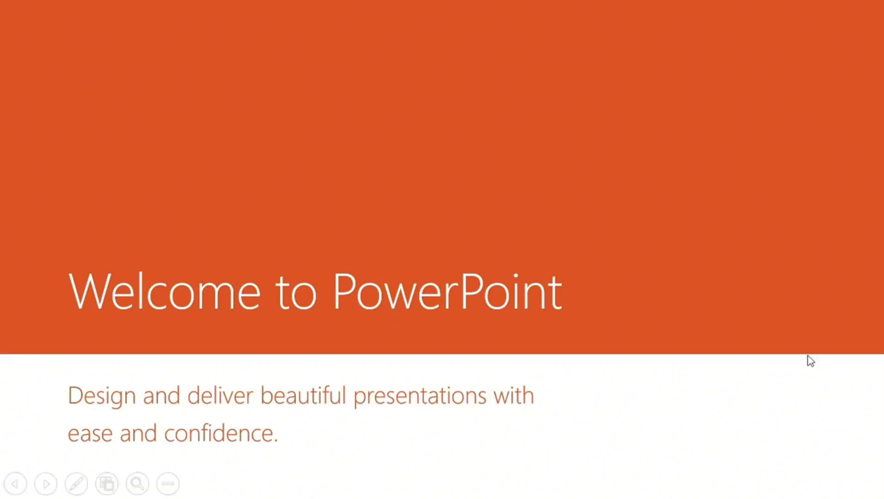
left_click(677, 291)
left_click(687, 304)
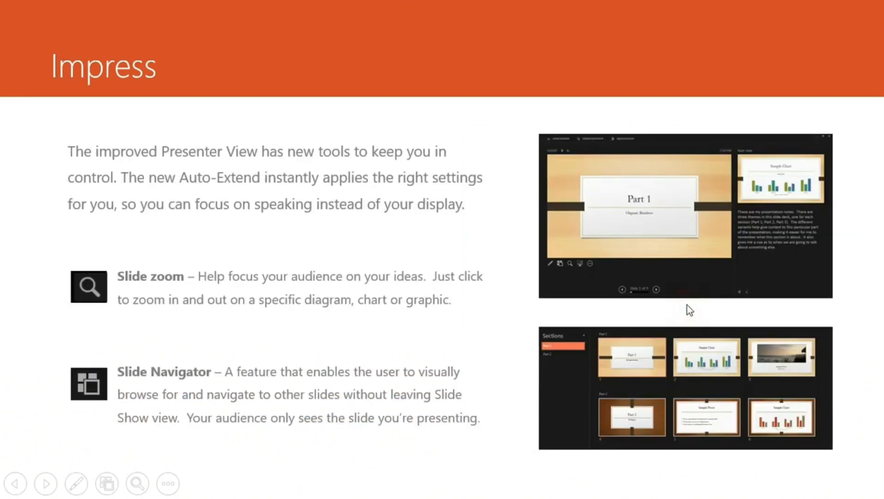
left_click(687, 305)
left_click(696, 402)
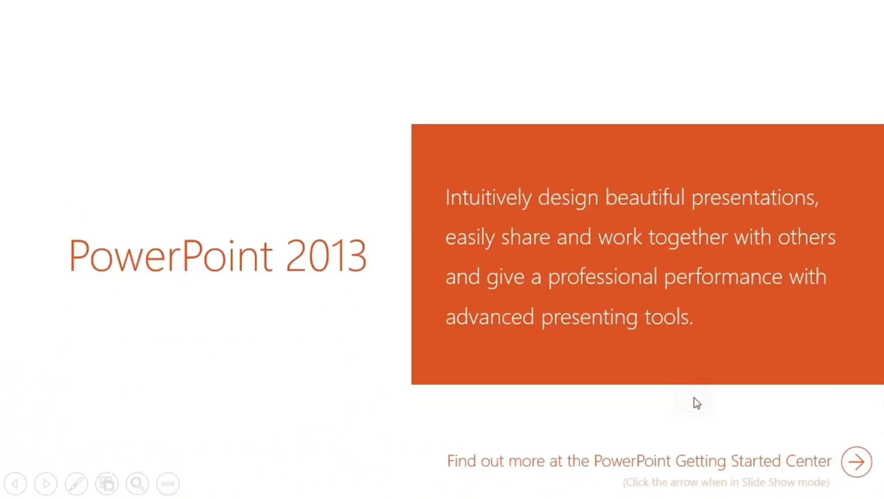
left_click(693, 368)
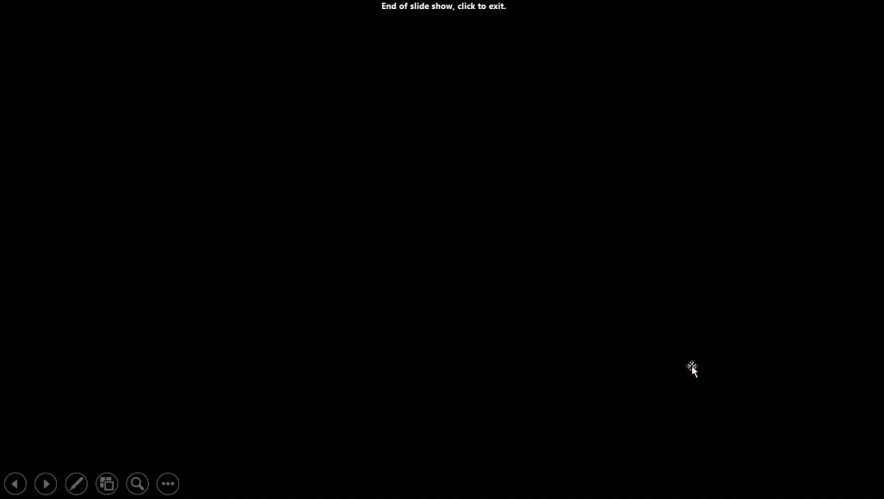
left_click(692, 368)
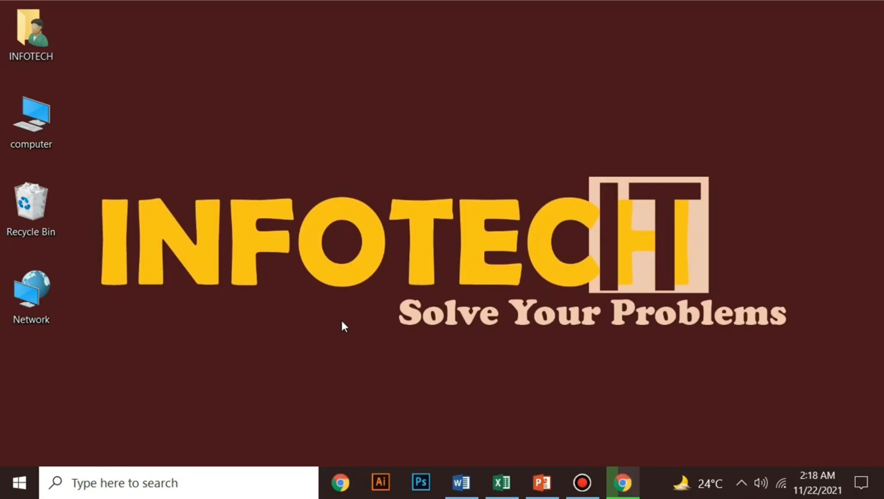
Cycle the keyboard focus through the taskbar and desktop areas to the Start button, and open and close the Start menu
key("super+t")
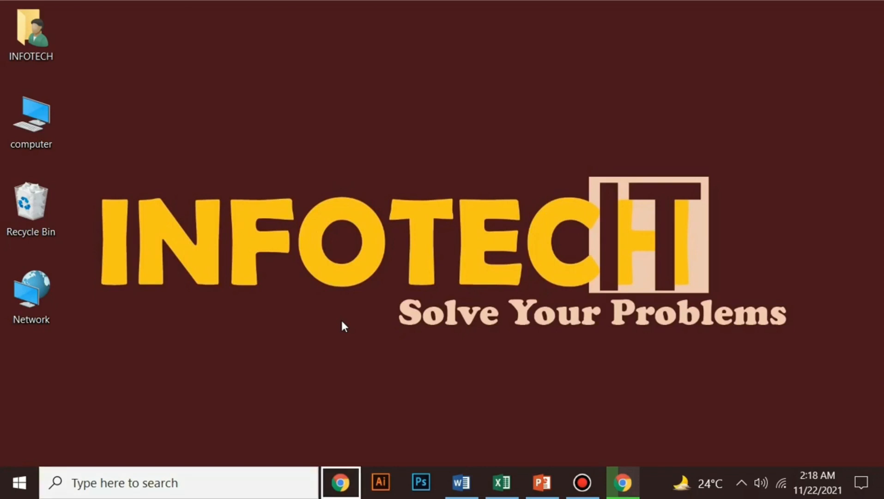
key("Tab")
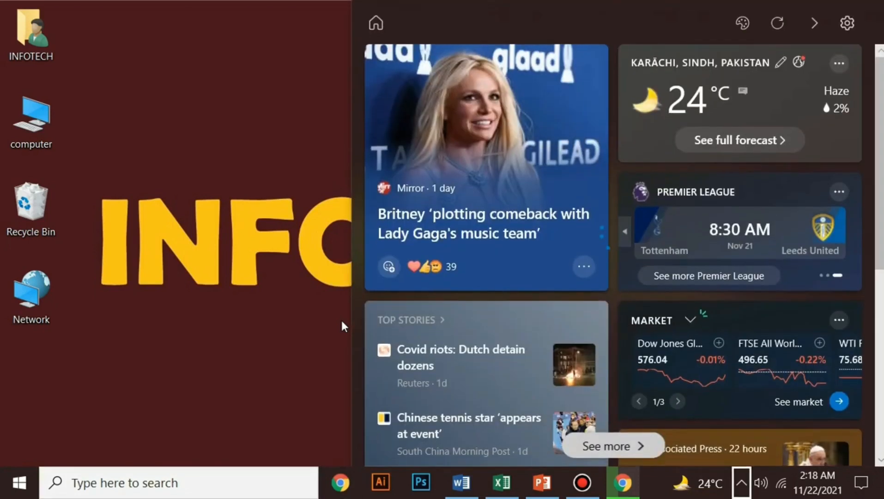
key("Tab")
key("Tab")
key("Tab")
key("Tab")
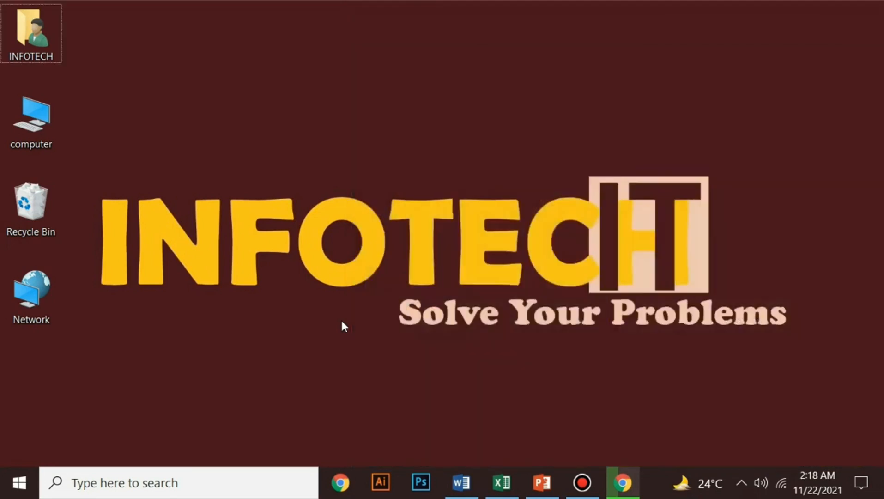
key("Tab")
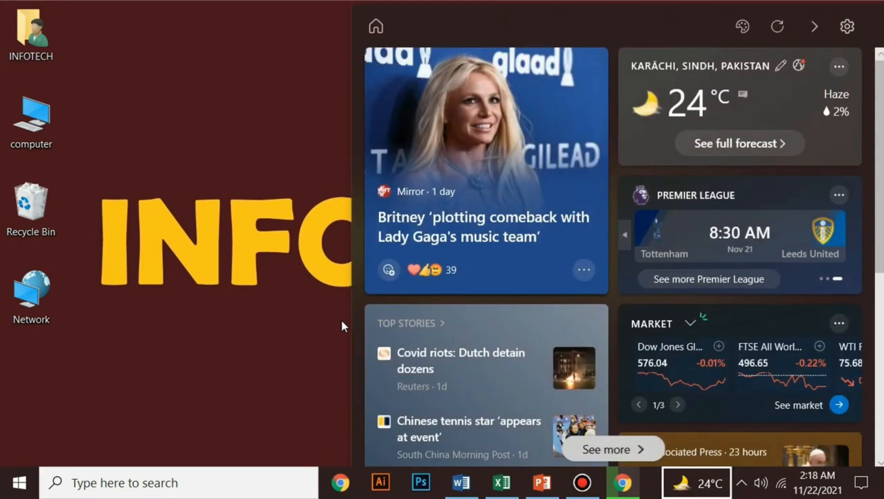
key("Tab")
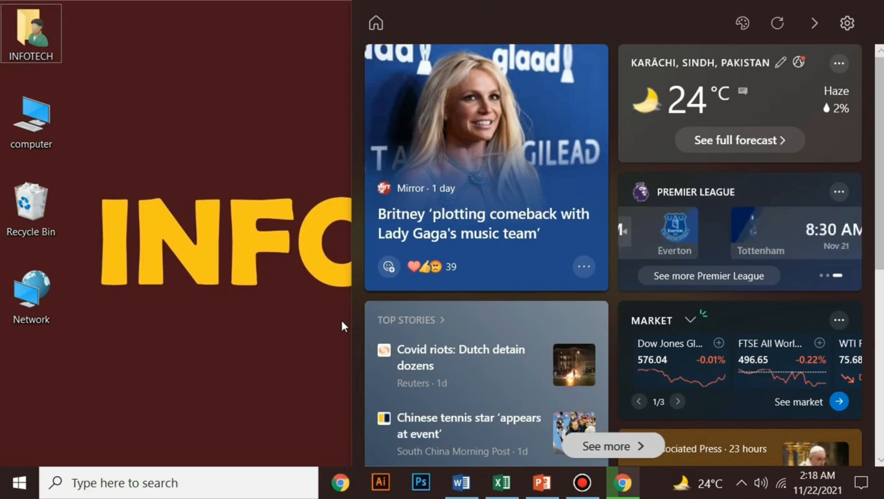
key("Tab")
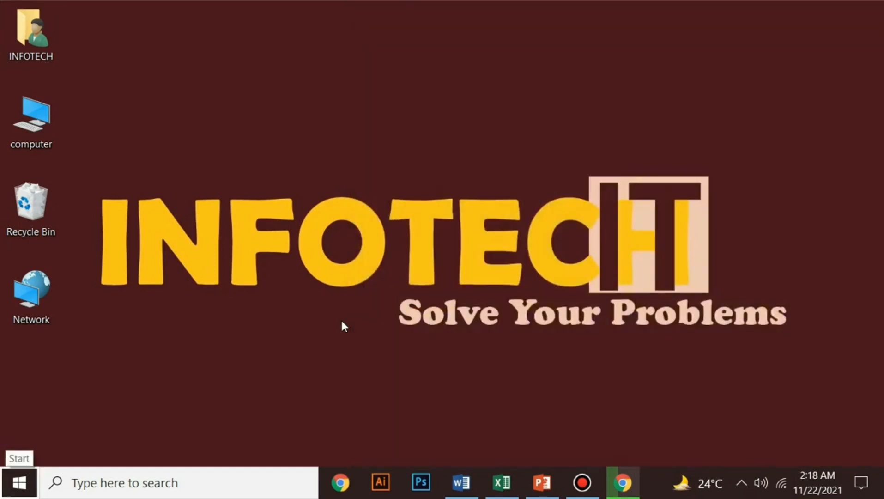
key("Return")
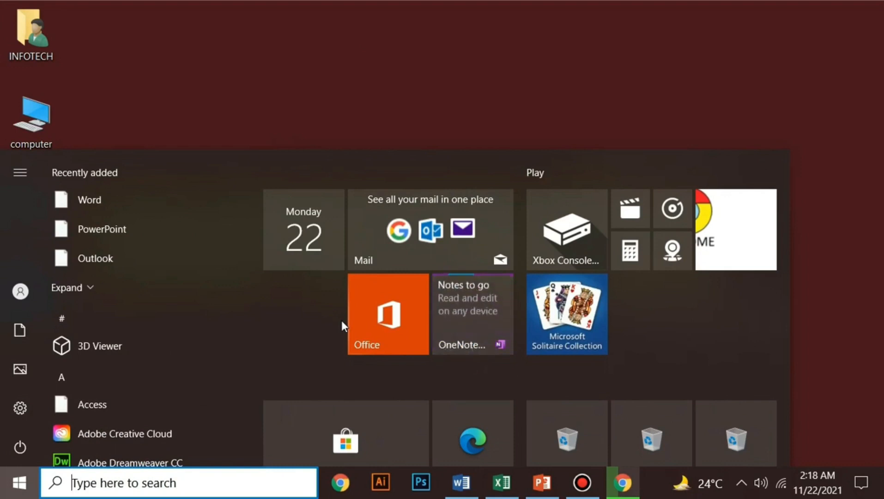
key("Escape")
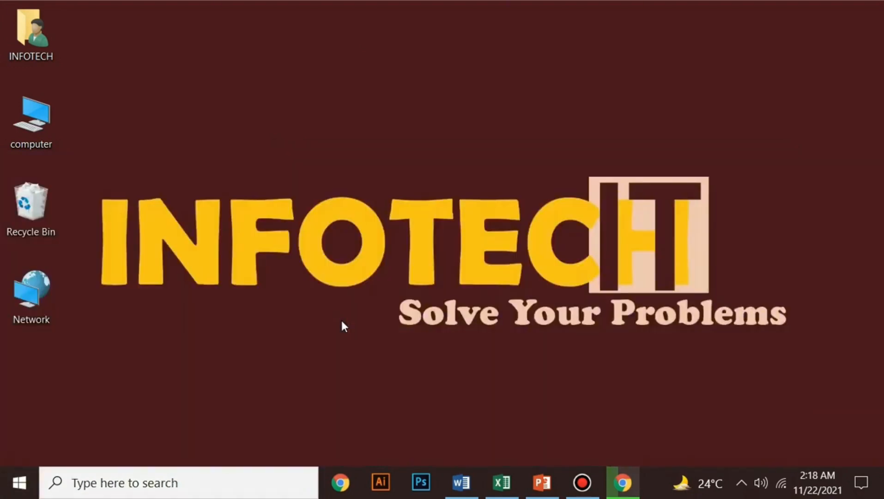
key("super+t")
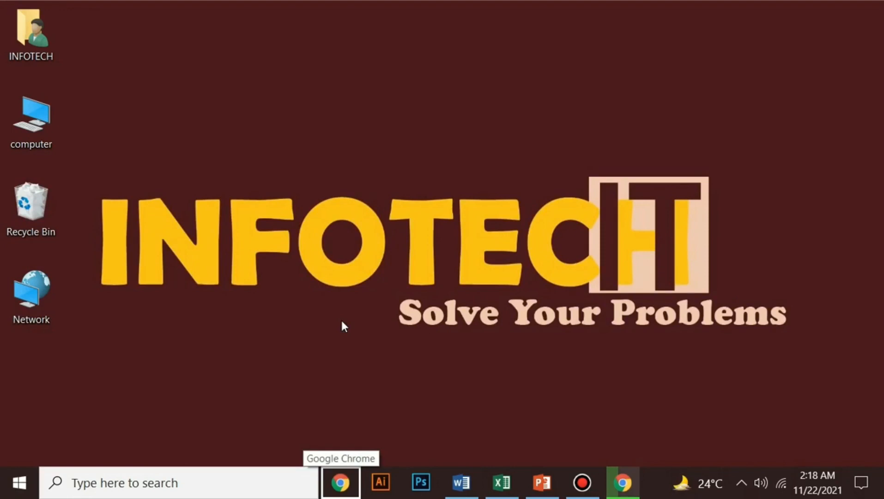
key("Escape")
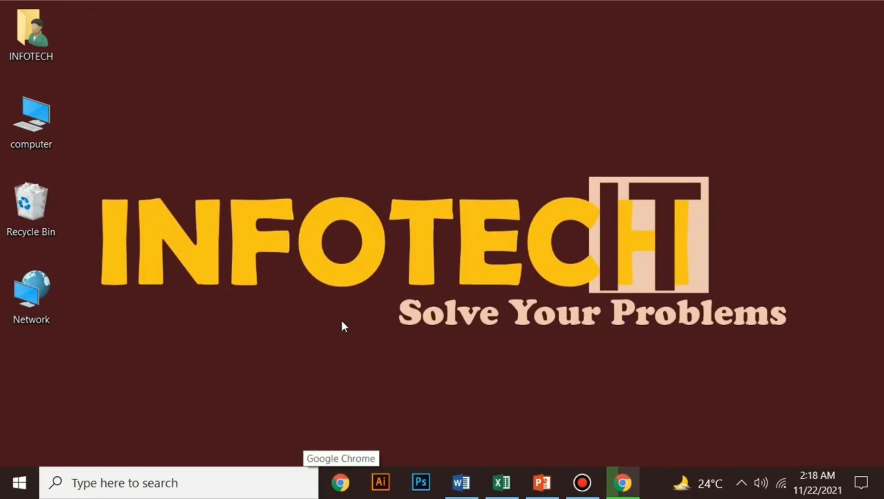
key("Tab")
key("Return")
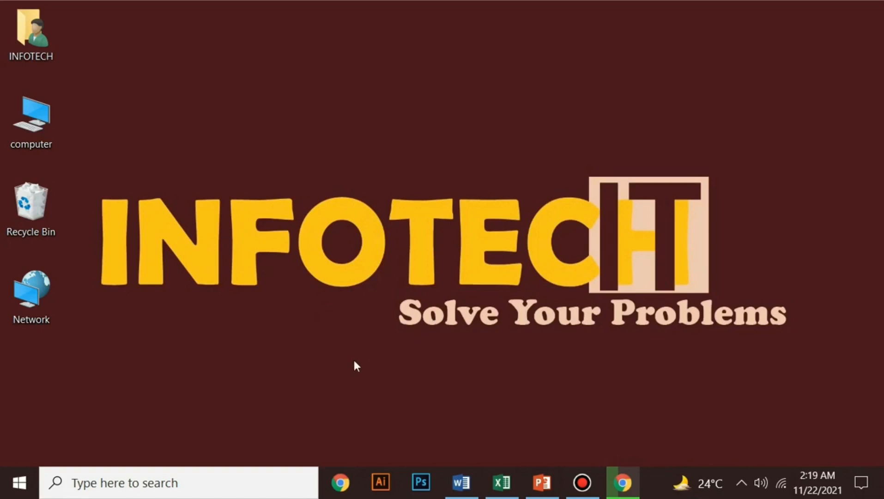
Switch to Chrome, look through the "computer" search results, and open and dismiss the search box suggestions
left_click(622, 482)
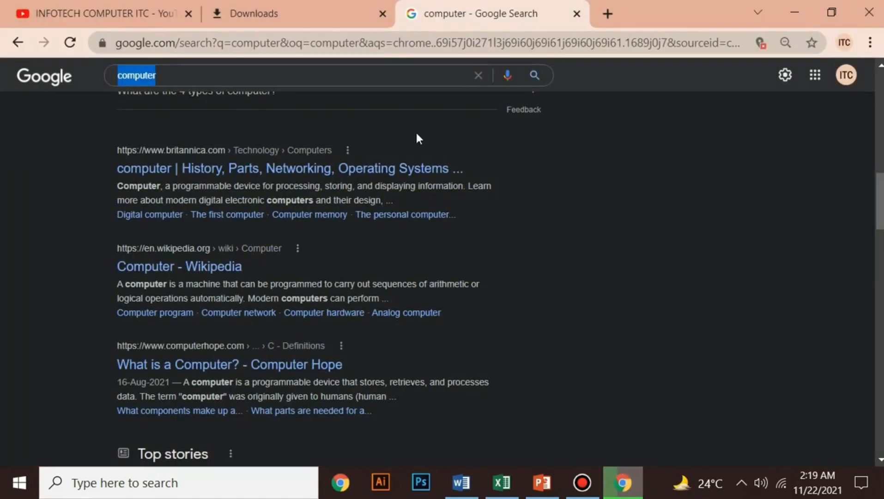
scroll(298, 224, "down", 10)
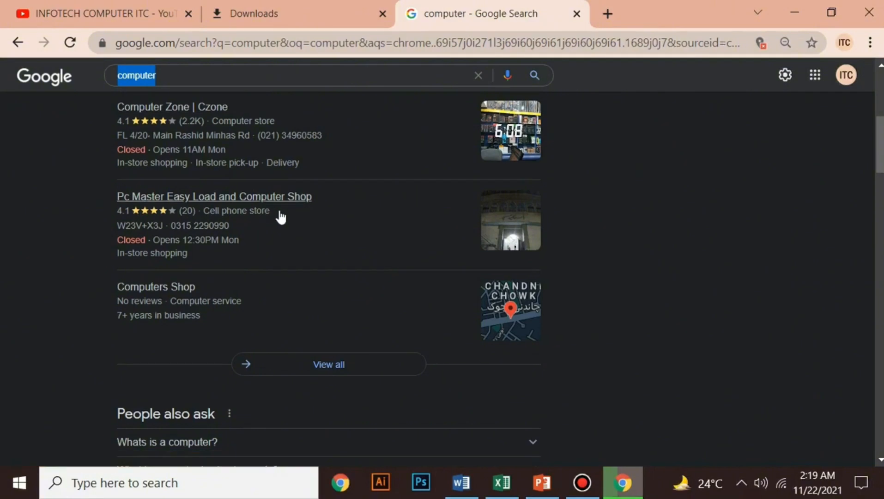
scroll(281, 217, "up", 6)
scroll(281, 216, "down", 9)
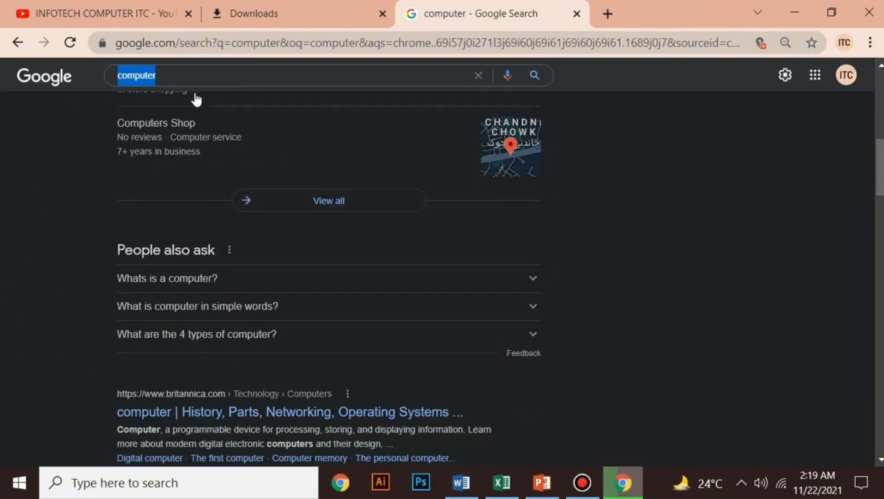
left_click(187, 76)
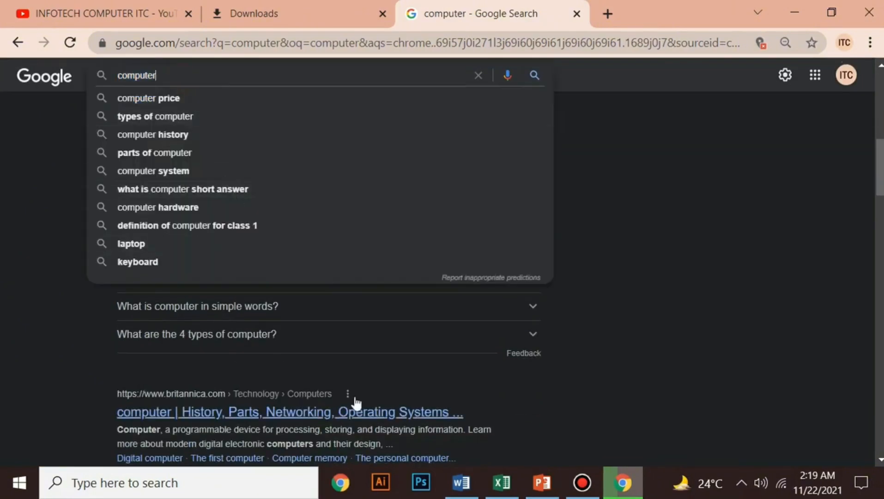
left_click(587, 338)
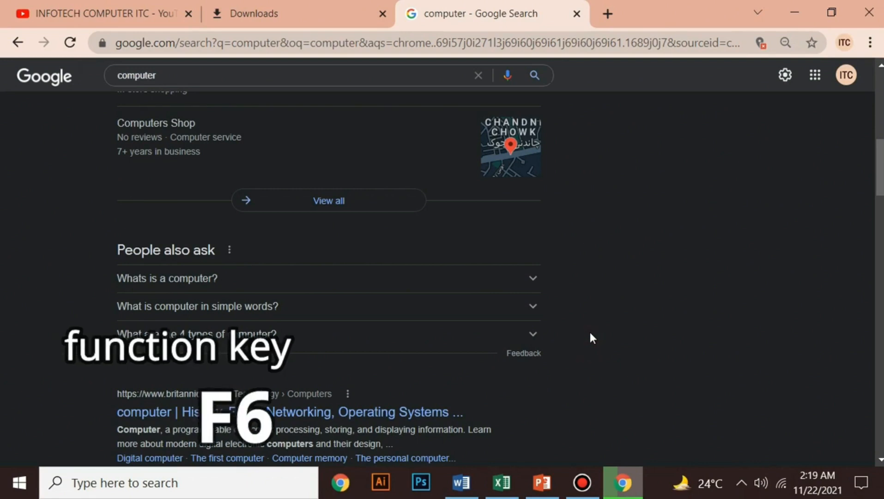
Replace the page address with a search for "html", and select the address of the new results page
key("F6")
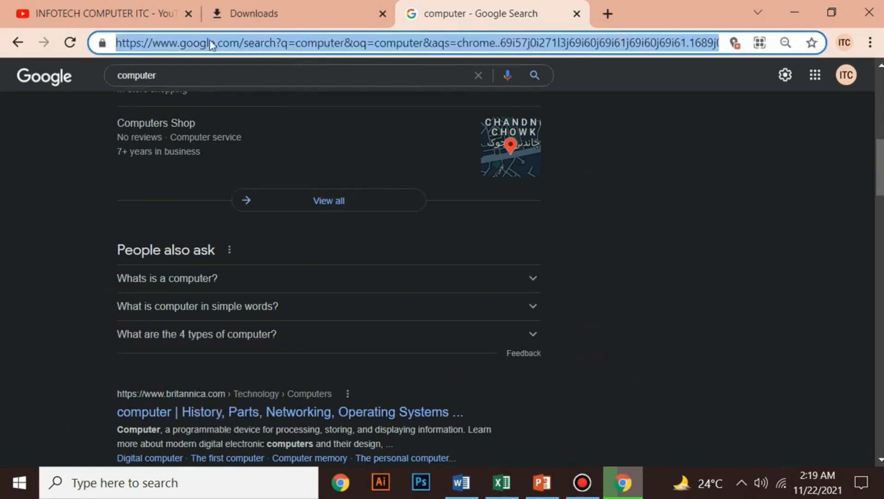
key("Delete")
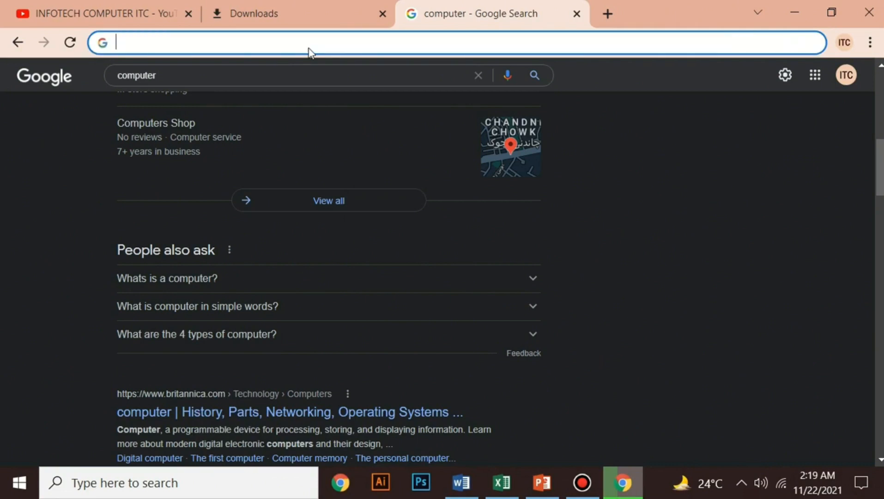
type("html")
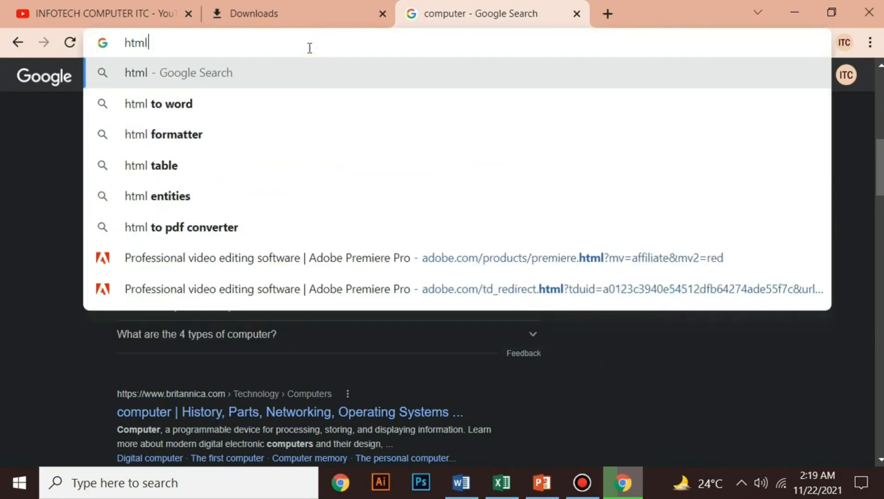
key("Return")
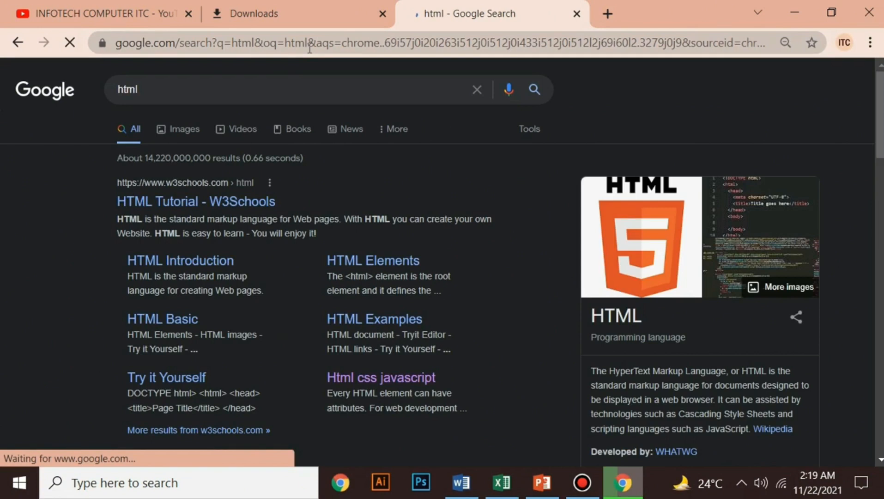
scroll(369, 340, "down", 3)
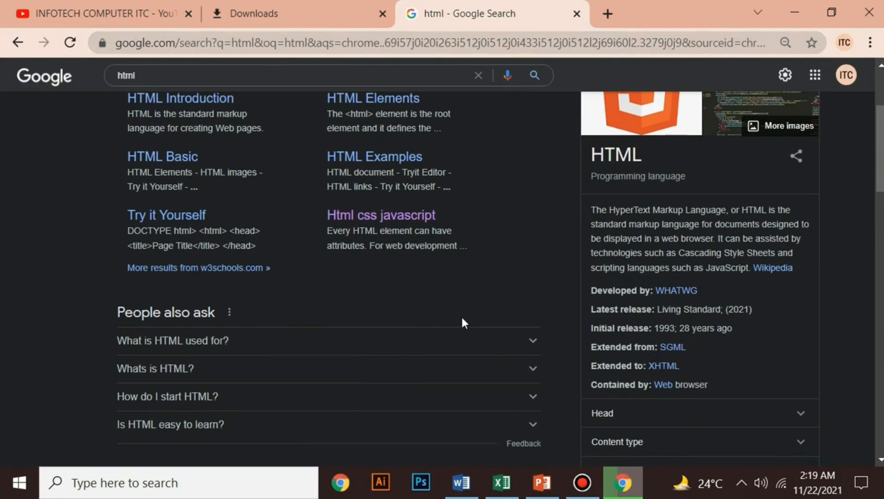
key("ctrl+l")
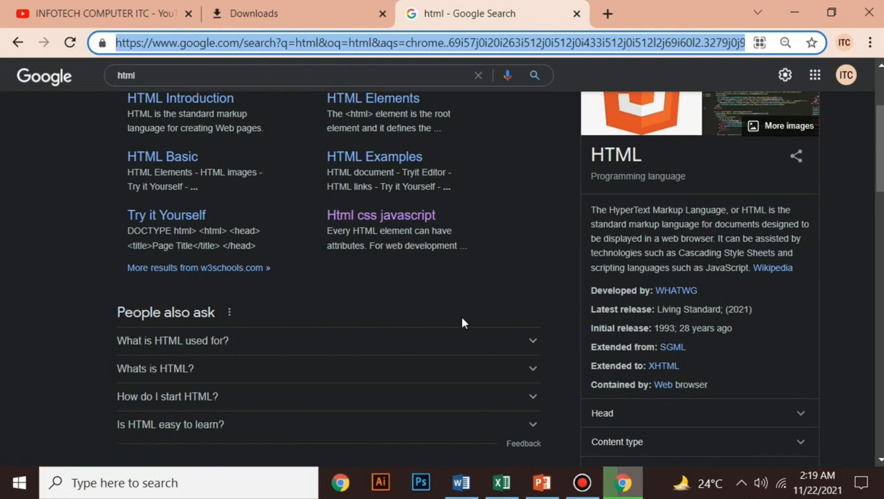
Clear the page address in the browser, minimize the window and switch to the Word document
key("BackSpace")
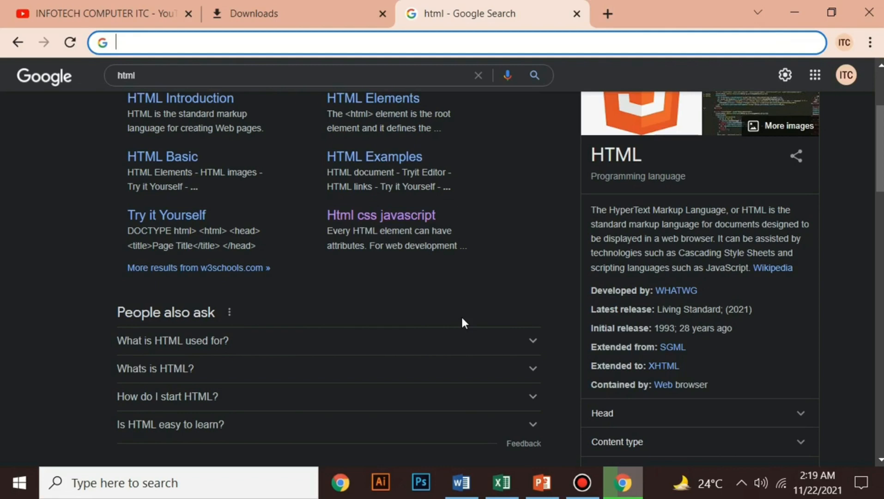
left_click(794, 13)
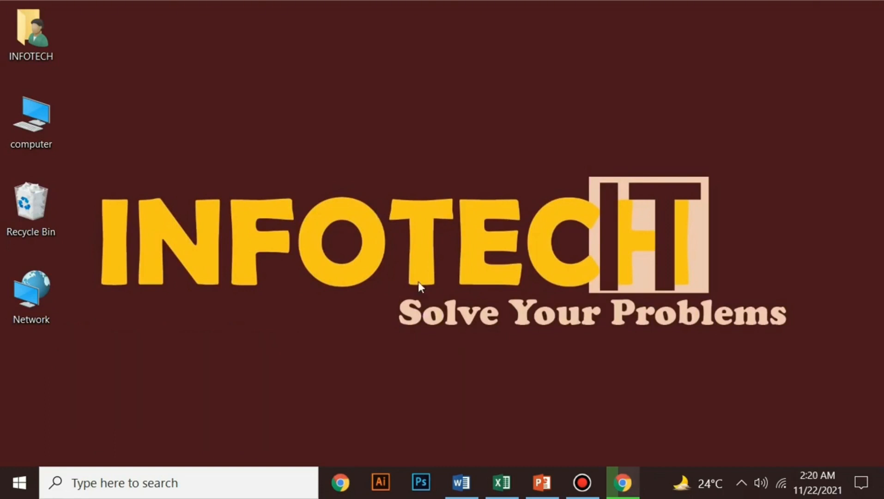
left_click(460, 482)
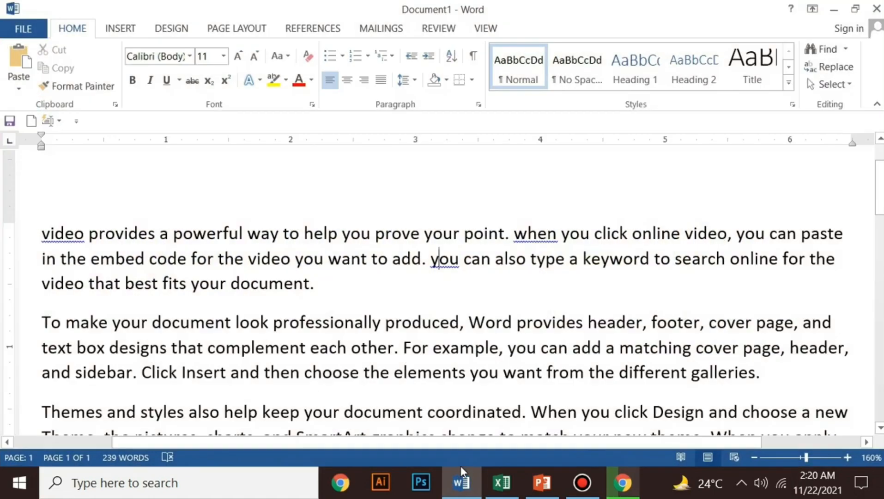
Misspell "fits" as "fis" in the last line of the first paragraph
left_click(337, 303)
left_click_drag(43, 234, 83, 236)
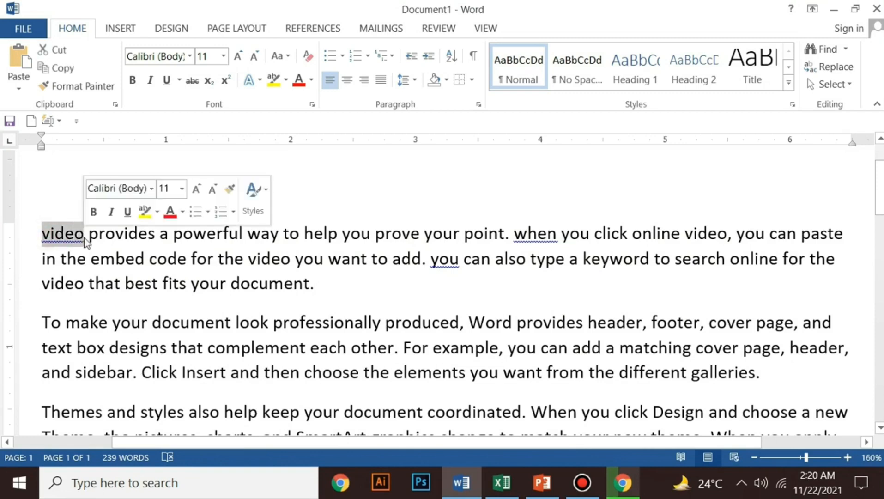
left_click(80, 239)
left_click(179, 283)
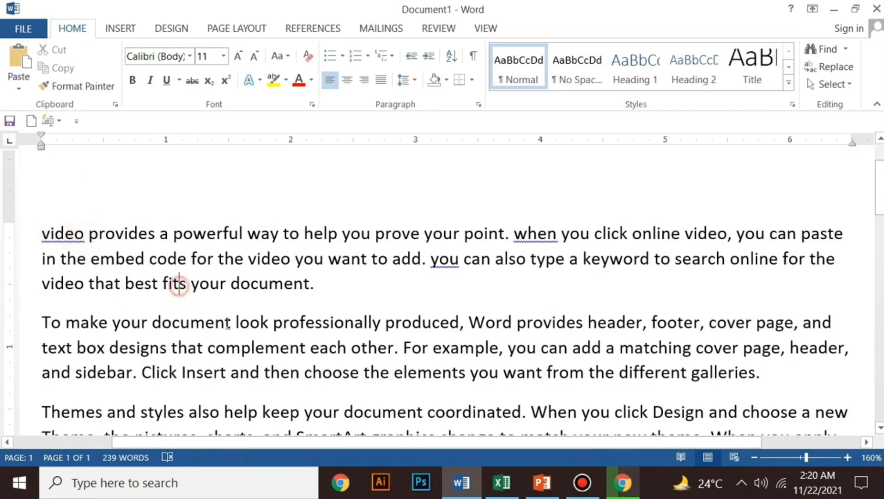
key("BackSpace")
left_click(173, 322)
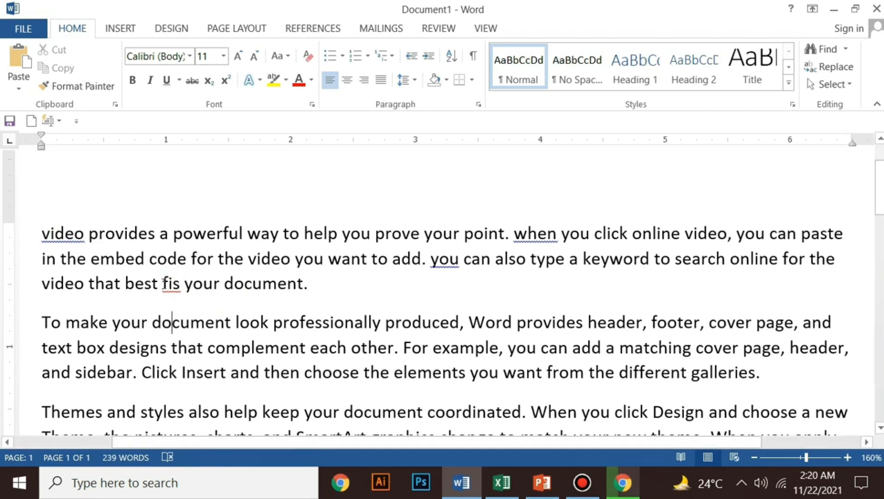
Highlight the misspelled "fis" and the lowercase "video" in the first paragraph, and clear the selection
left_click_drag(162, 283, 181, 285)
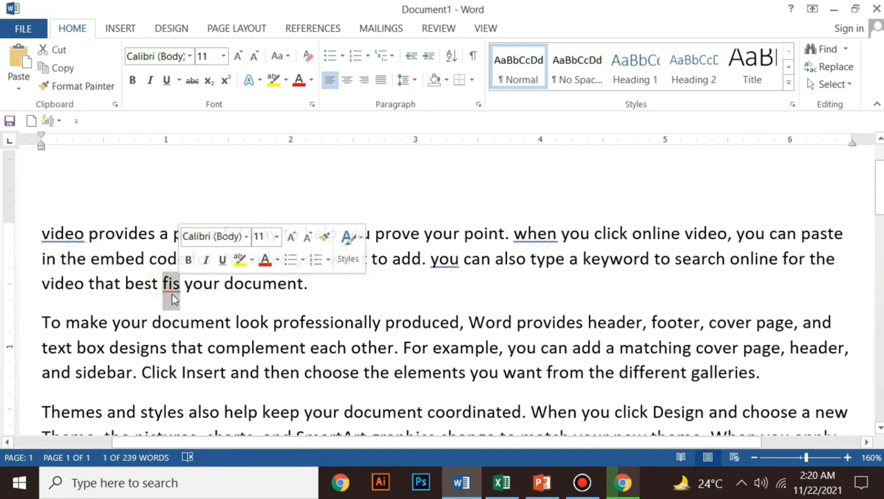
left_click(173, 297)
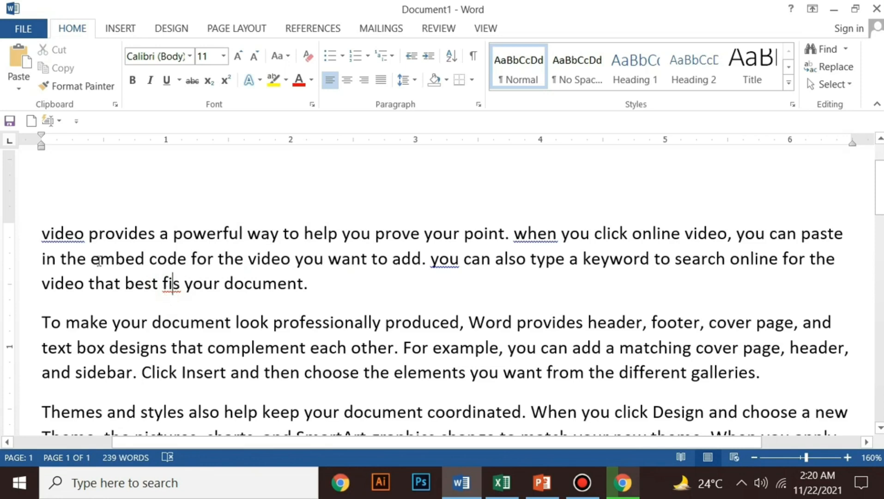
left_click_drag(87, 232, 42, 236)
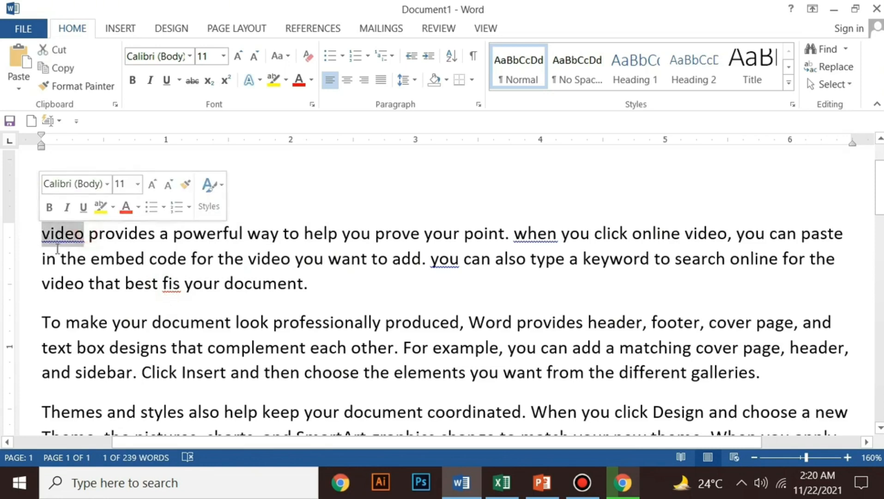
left_click(158, 261)
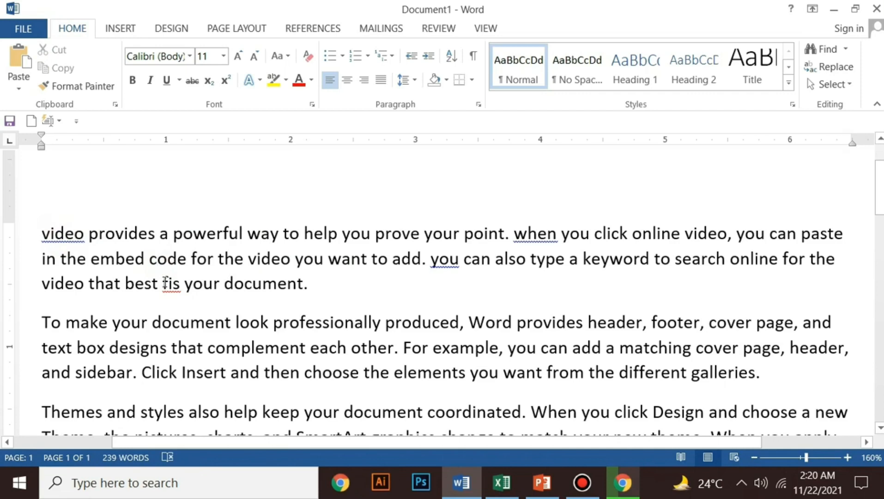
Run the spelling and grammar check and accept the corrections "When", "fits", "You" and "Video" in the first paragraph
key("F7")
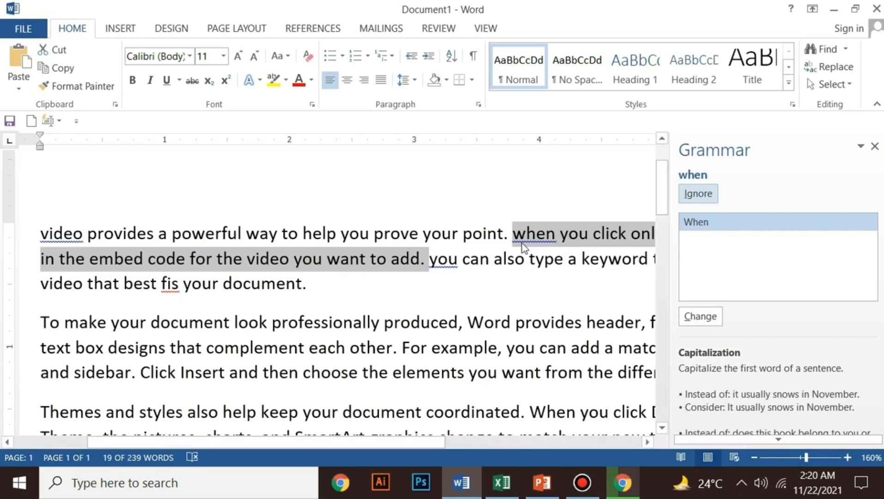
left_click(698, 223)
left_click(700, 315)
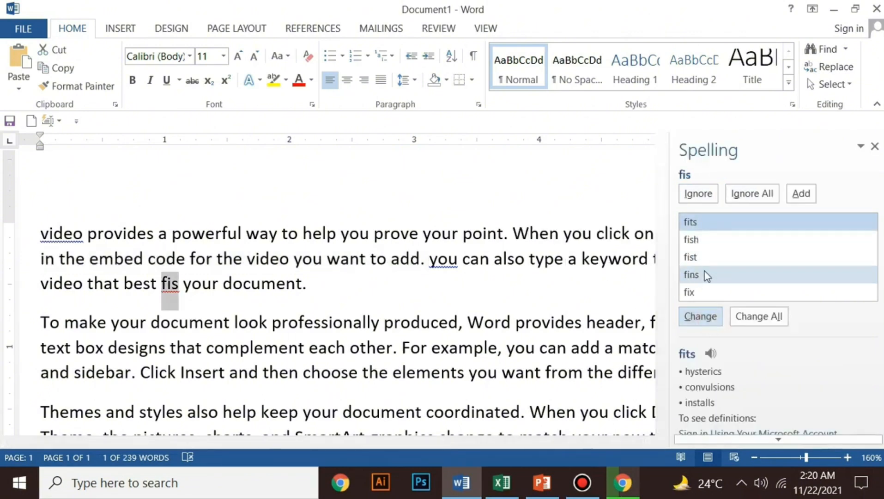
left_click(700, 316)
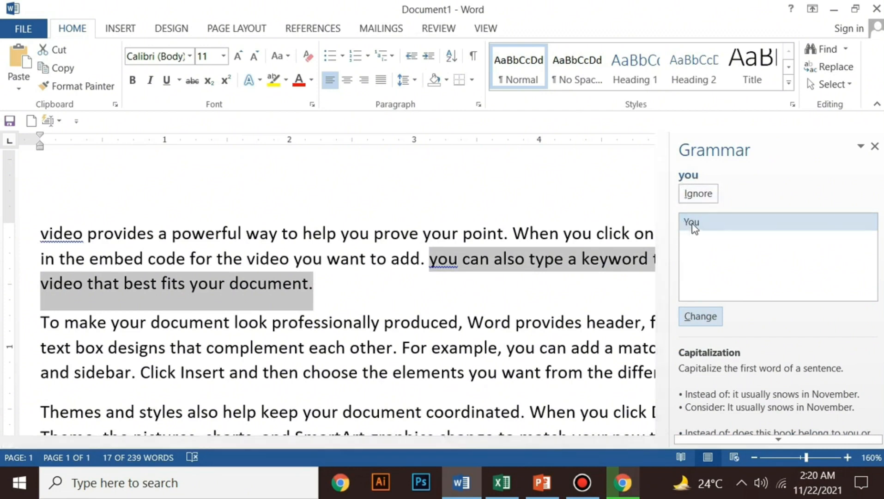
left_click(697, 316)
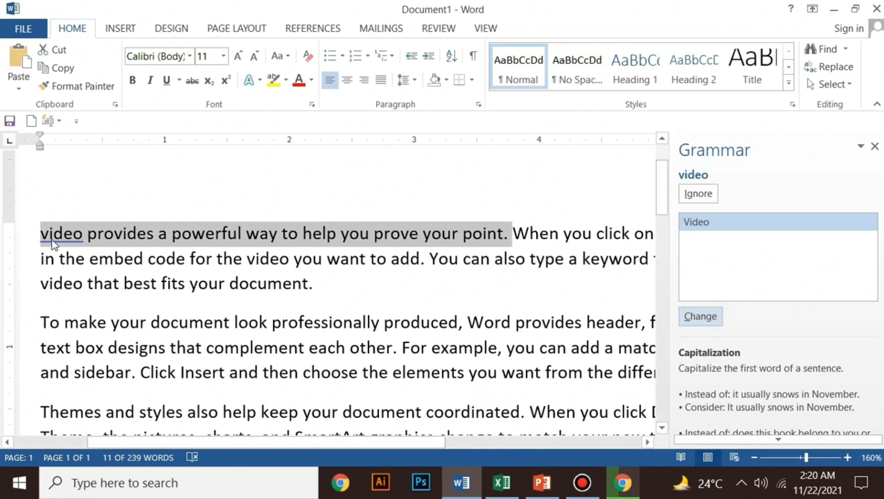
left_click(698, 315)
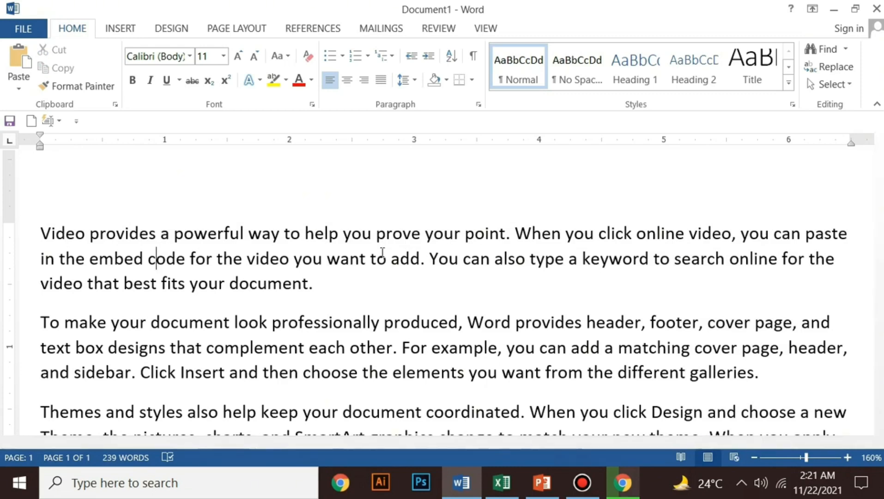
Look up the word "to" from the first paragraph in the Thesaurus, and close the results
left_click(377, 257)
key("shift+F7")
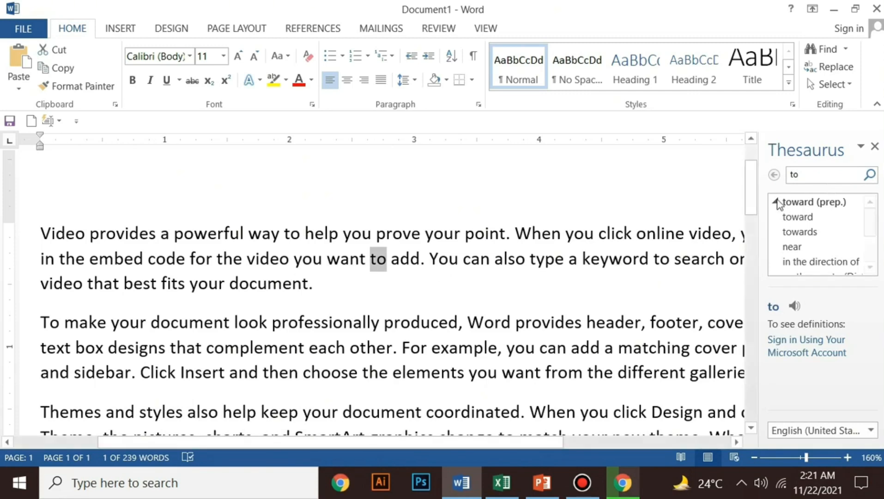
left_click(874, 146)
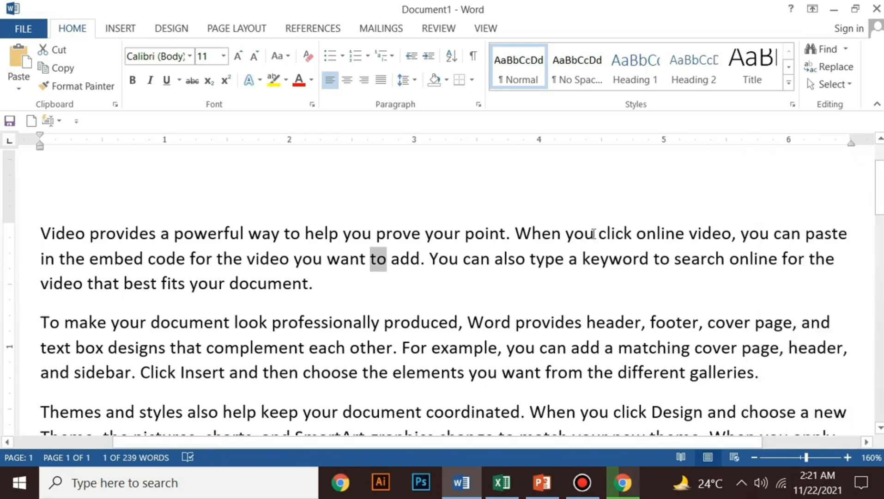
Minimize Word, switch to the mark sheet workbook in Excel and select the IT header in cell E5
left_click(854, 8)
left_click(806, 62)
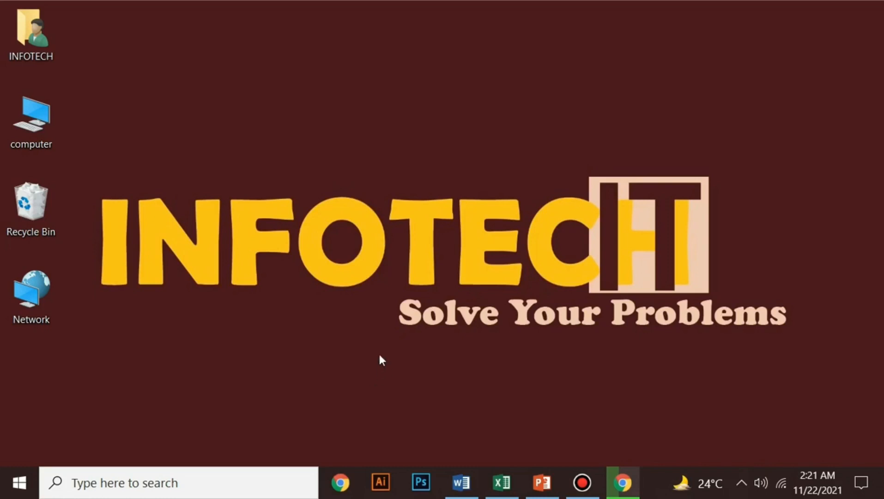
left_click(501, 482)
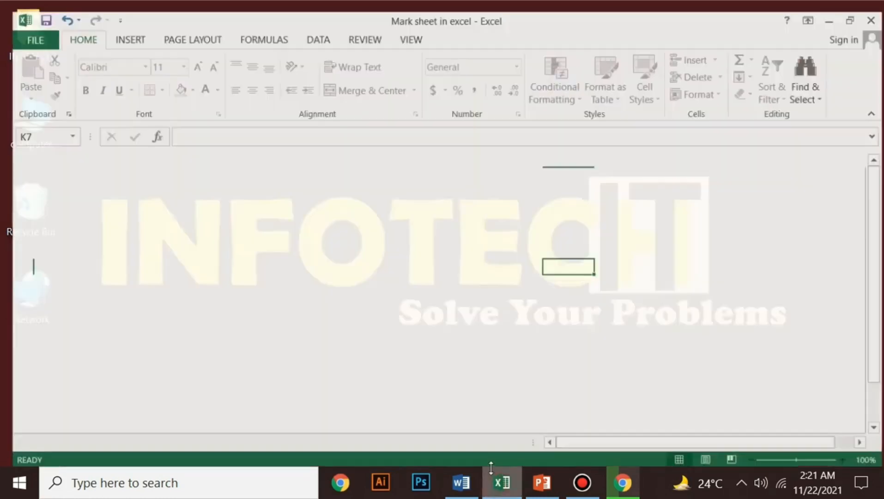
left_click(267, 337)
left_click(272, 245)
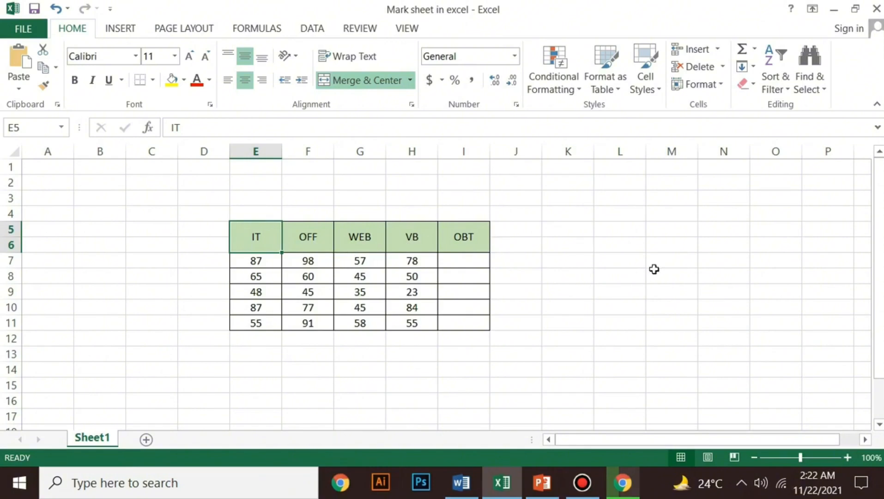
Move the active cell across the header row and around the marks table, returning to the IT header
key("Right")
key("Right")
key("Right")
key("Right")
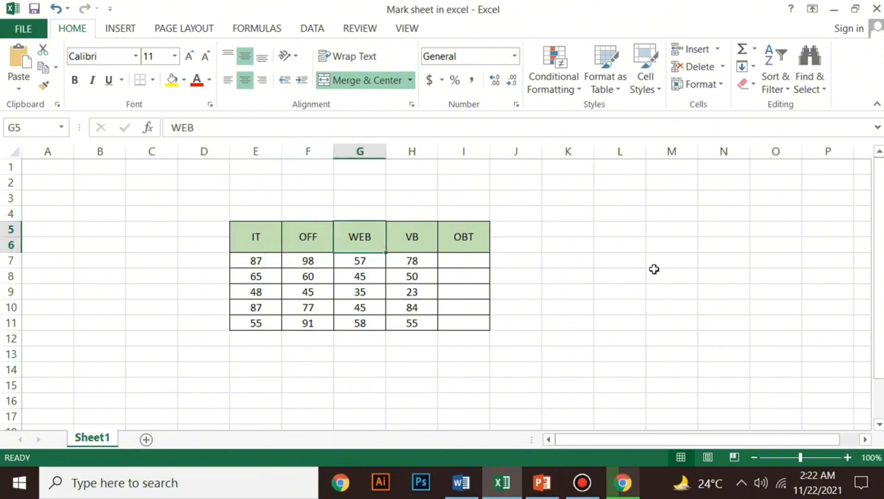
key("Left")
key("Left")
key("Left")
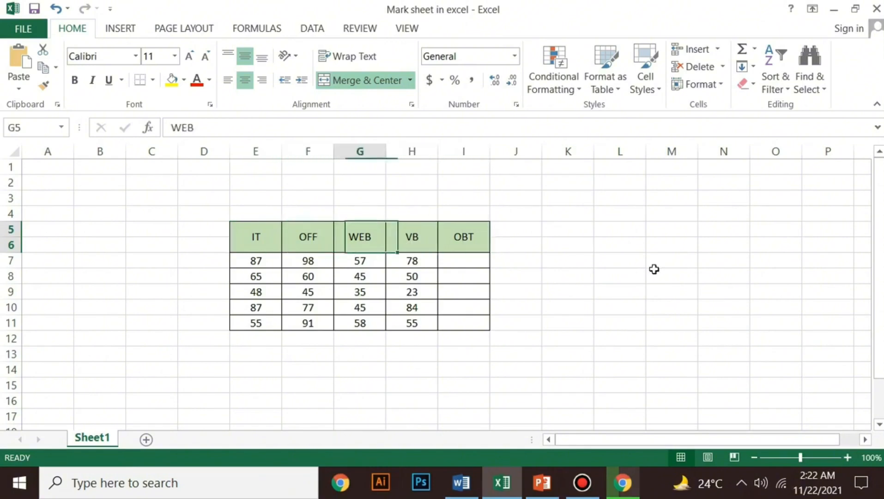
key("Right")
key("Right")
key("Right")
key("Right")
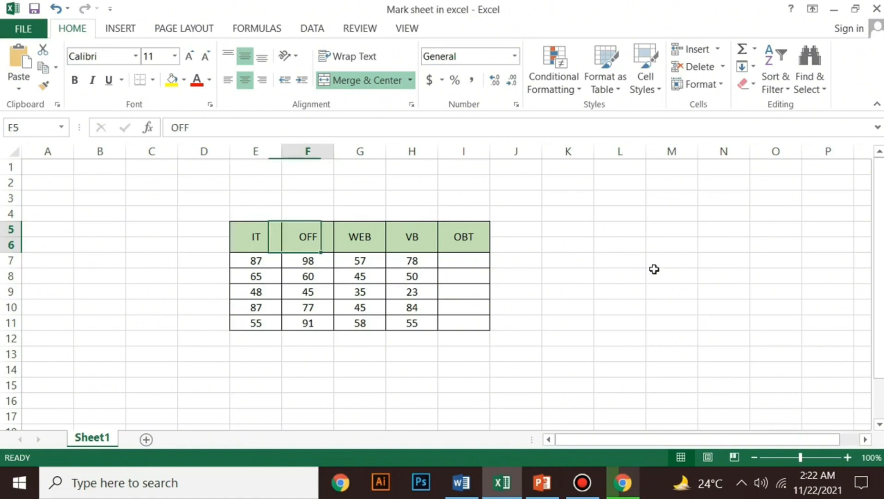
key("Down")
key("Down")
key("Down")
key("Down")
key("Down")
key("Down")
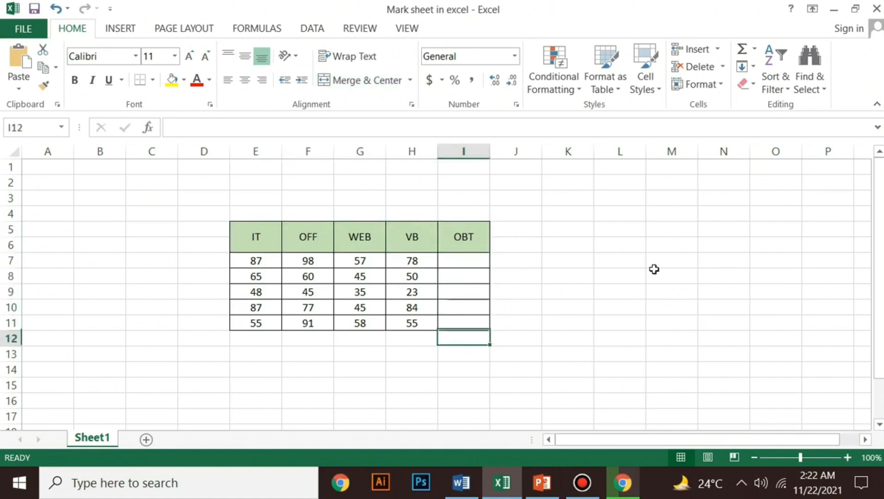
key("Left")
key("Left")
key("Left")
key("Left")
key("Up")
key("Up")
key("Up")
key("Up")
key("Up")
key("Up")
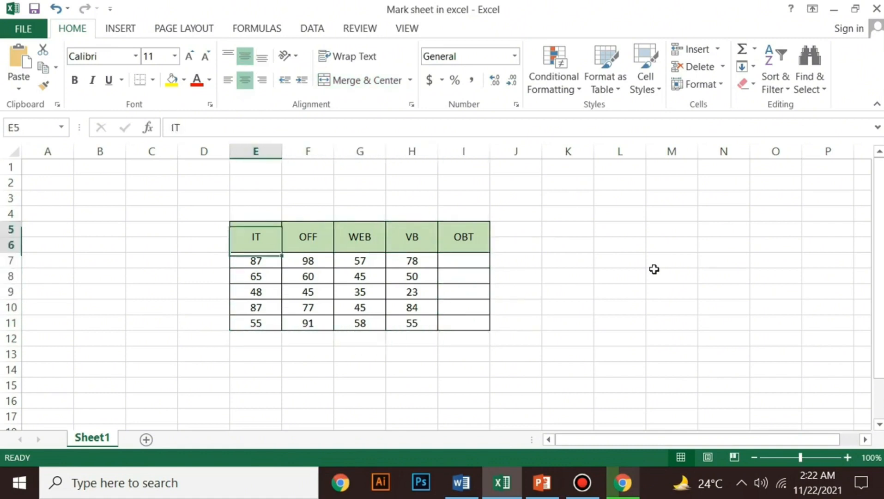
key("Right")
key("Up")
key("Right")
key("Down")
key("Left")
key("Left")
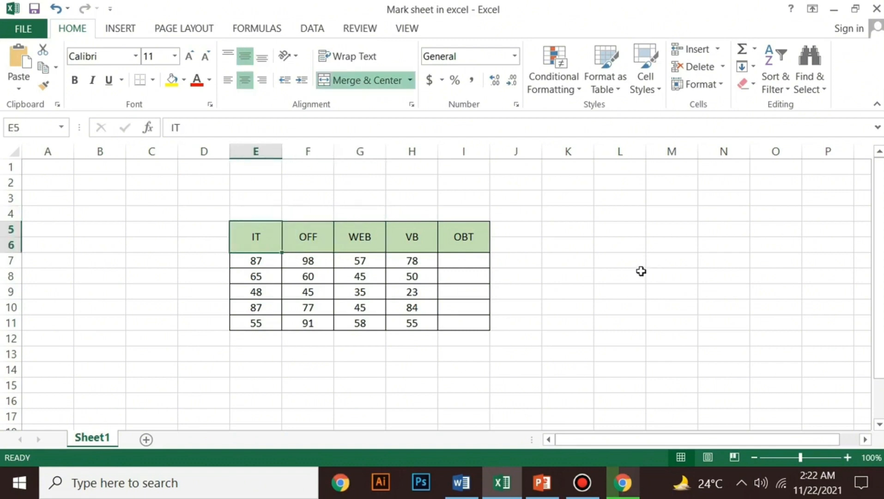
Select the whole marks table E5:I11, and reduce the selection to the IT header cell
left_click_drag(273, 241, 466, 321)
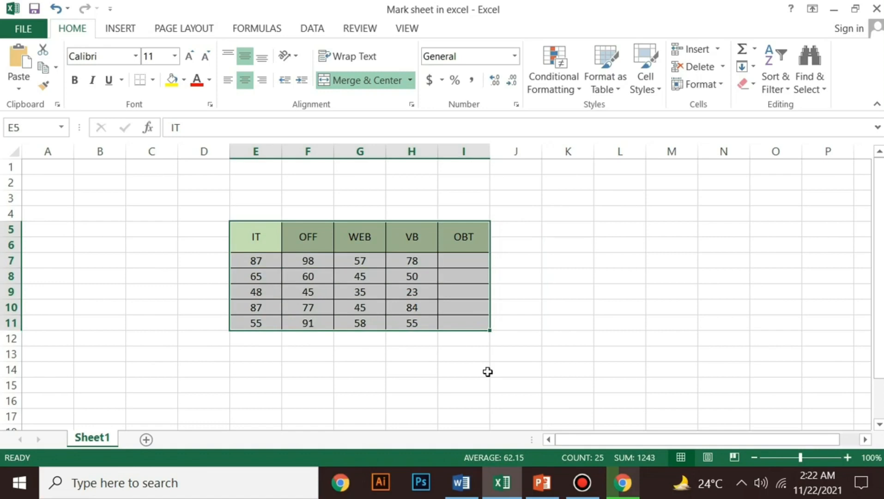
key("Left")
key("Right")
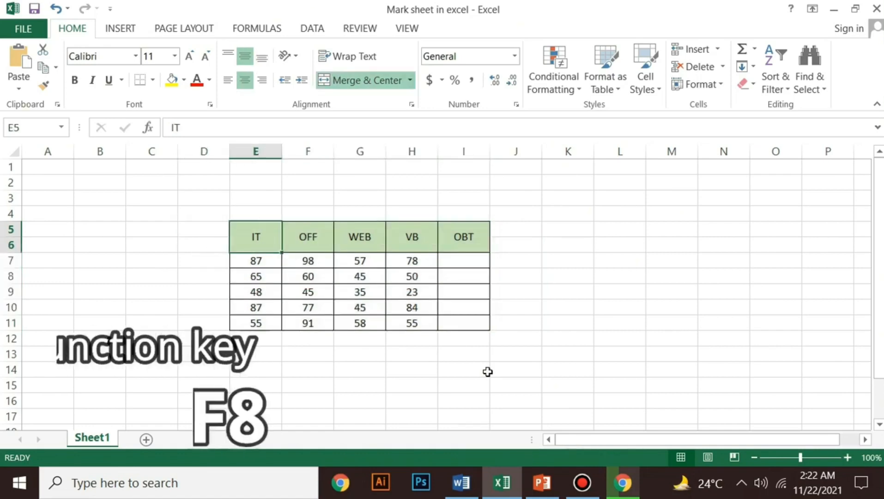
Turn on Extend Selection mode and extend the selection from the IT header to cover the whole table E5:I11
key("F8")
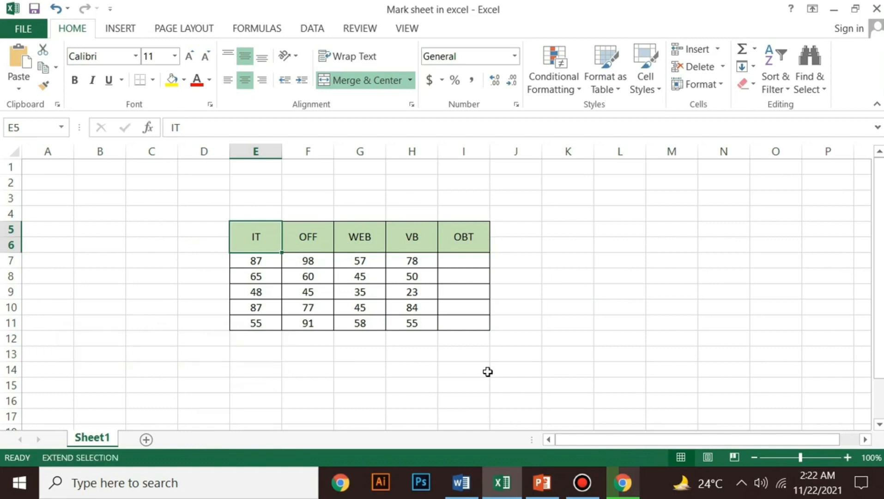
key("Right")
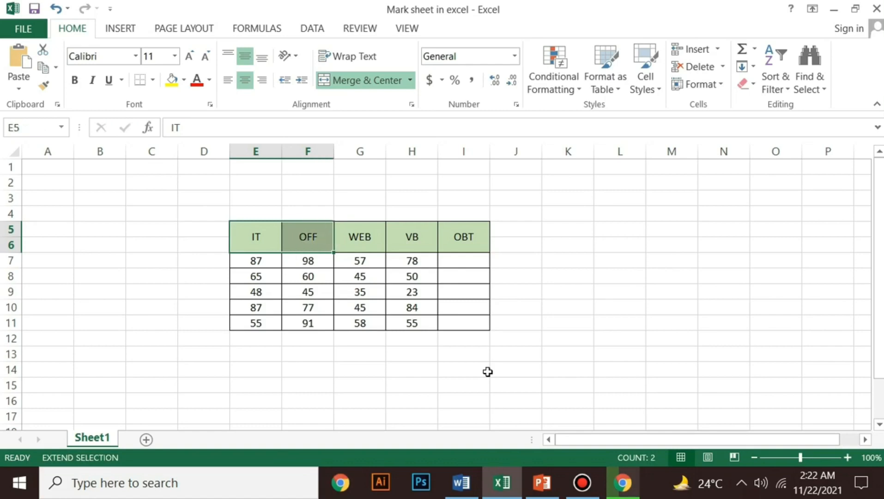
key("Right")
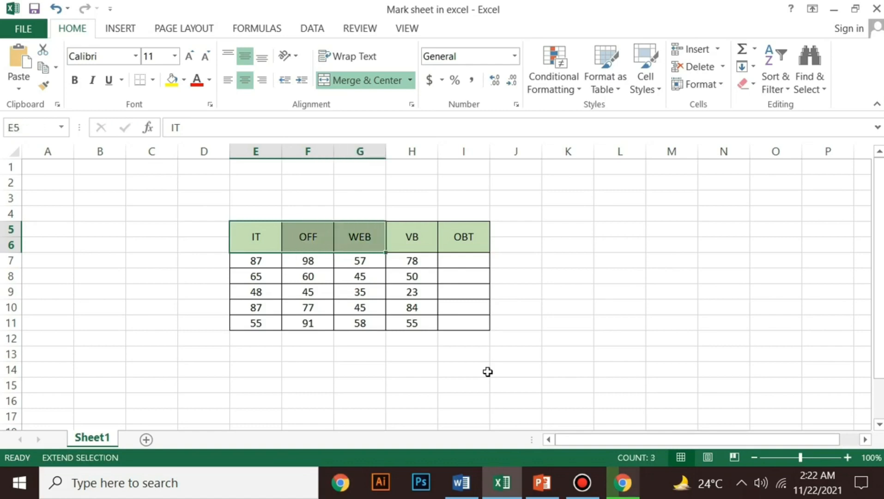
key("Right")
key("Right")
key("Down")
key("Down")
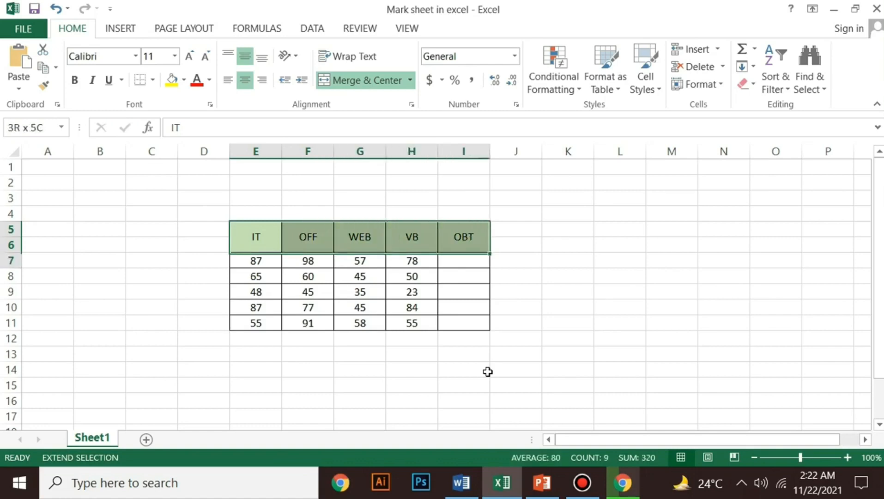
key("Down")
key("Down")
key("Down")
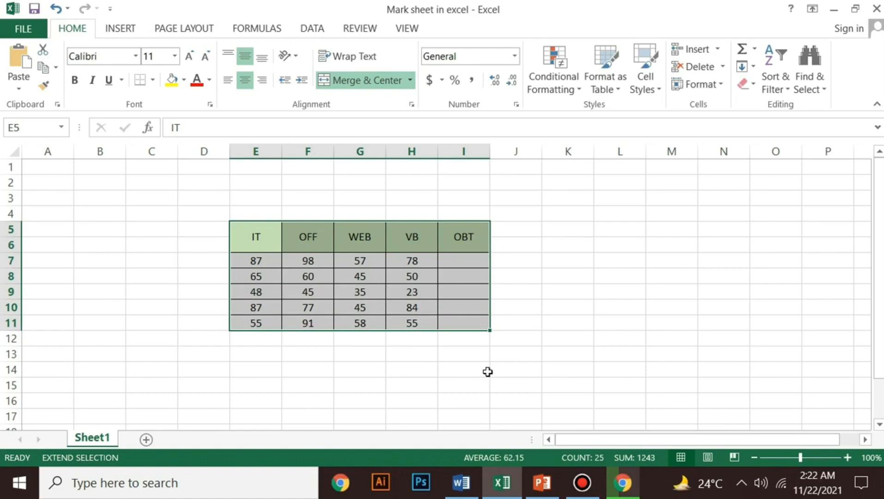
With Extend Selection still on, stretch the selection to J9, shrink it to the IT header, and extend it down and across the table
left_click(537, 296)
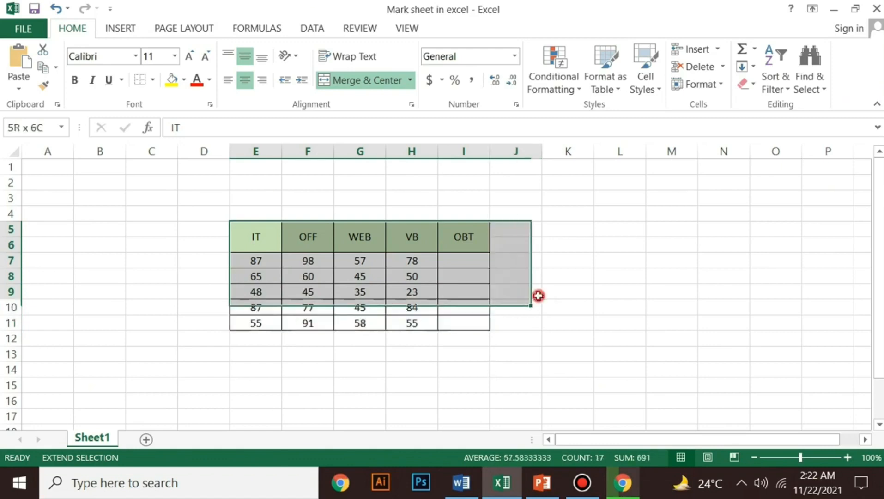
left_click(253, 240)
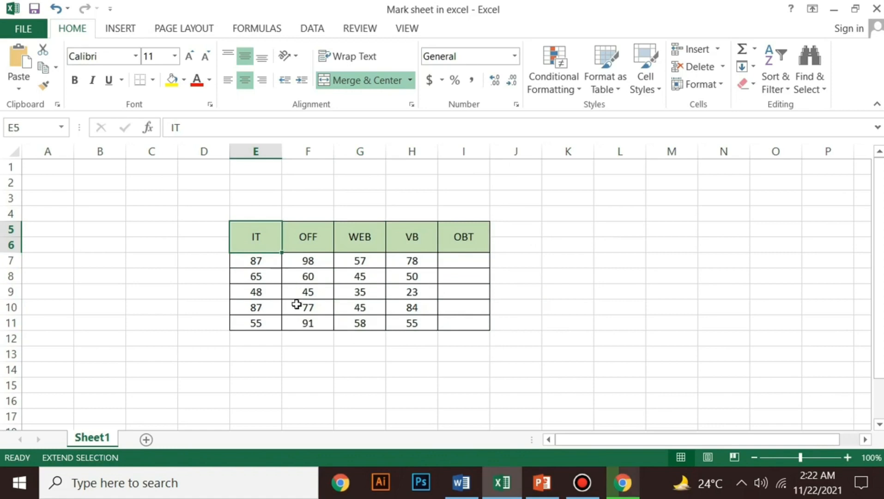
key("Down")
key("Down")
key("Down")
key("Down")
key("Down")
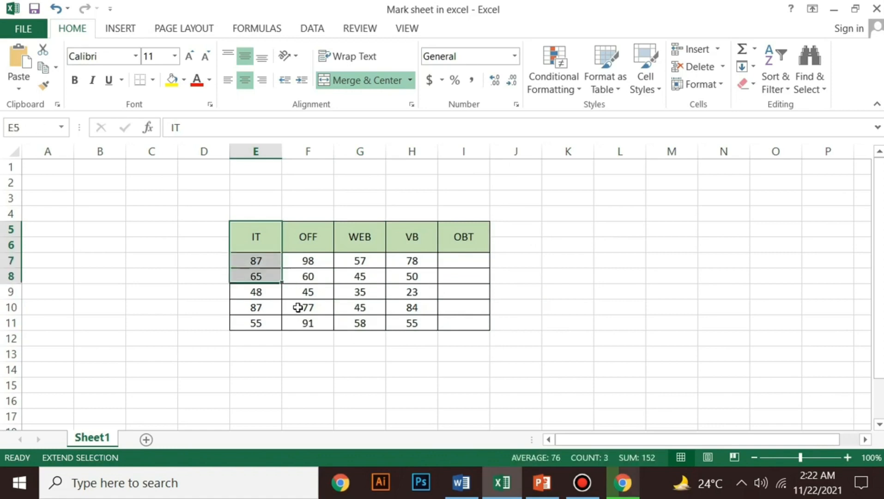
key("Right")
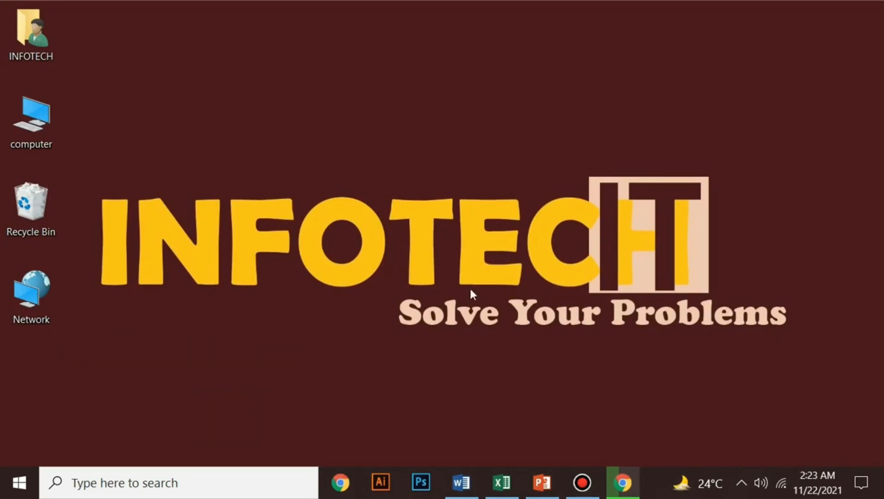
Switch to the mark sheet workbook in Excel and total the first row's marks in cell I7 with =SUM(E7:H7)
left_click(502, 482)
left_click(526, 247)
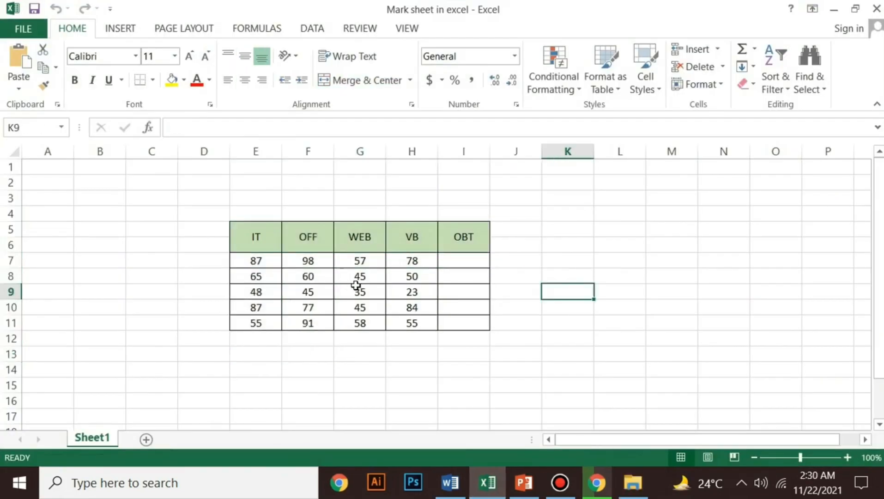
left_click(456, 260)
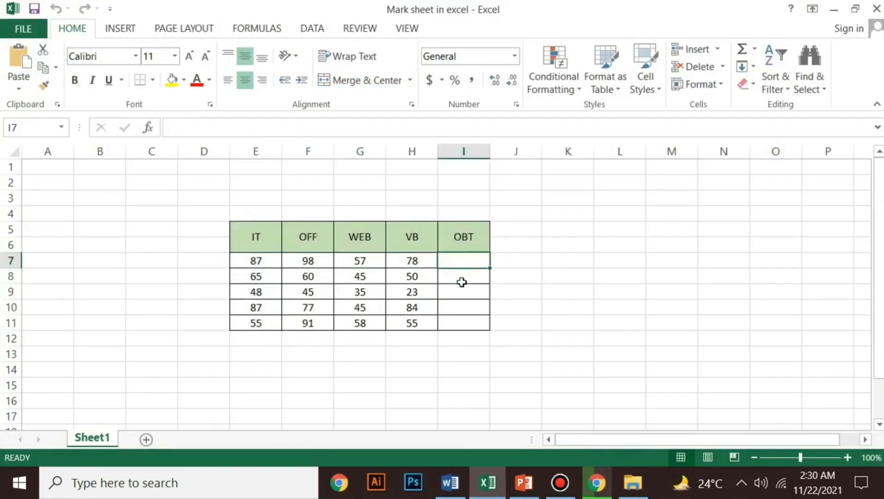
type("=")
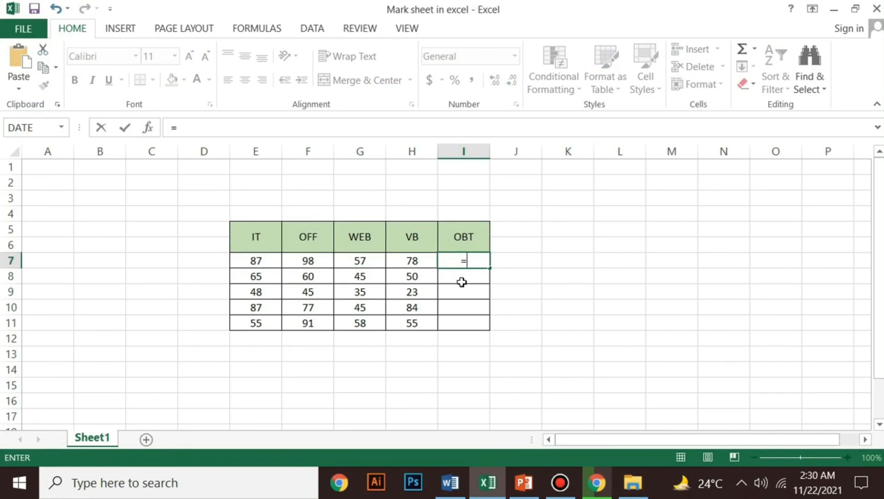
type("sum")
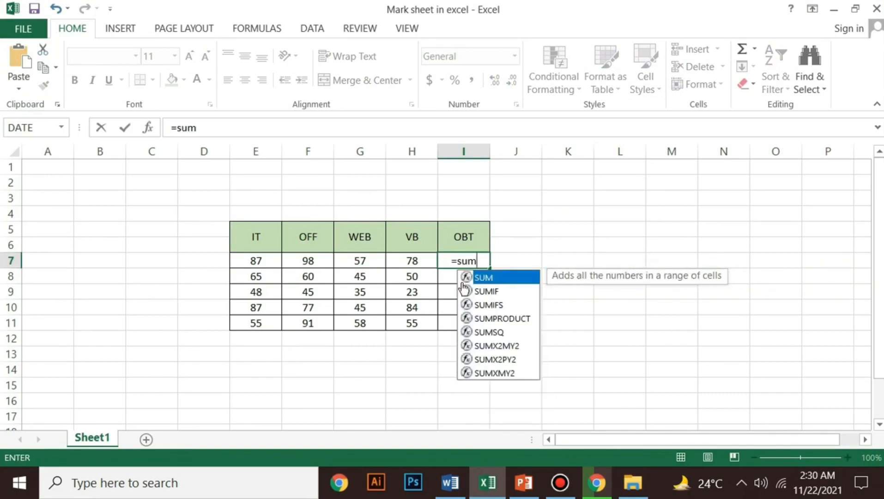
key("Tab")
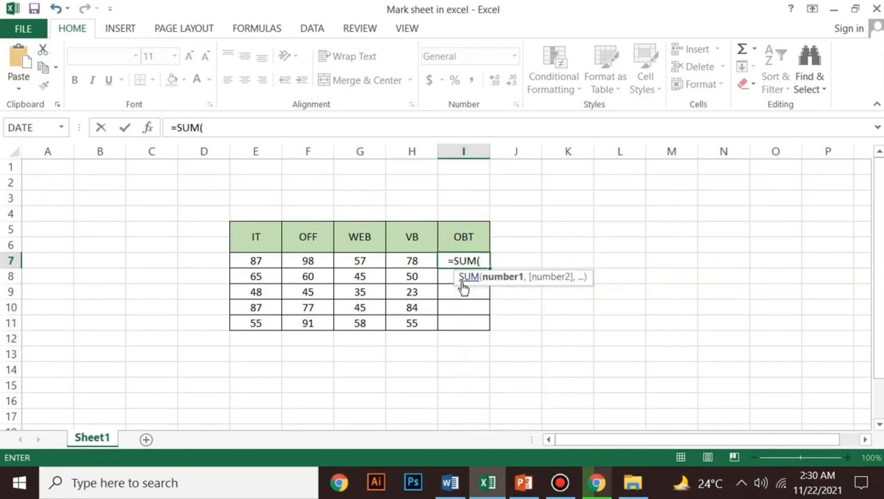
left_click_drag(253, 260, 394, 259)
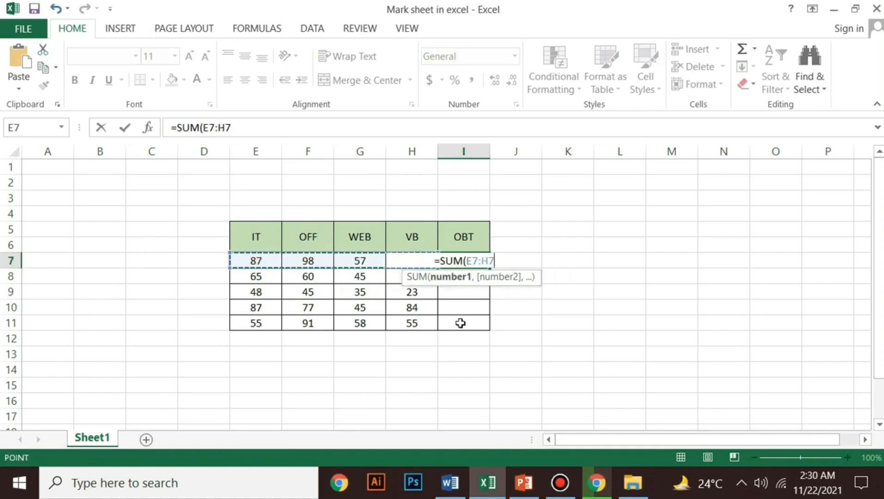
type(")")
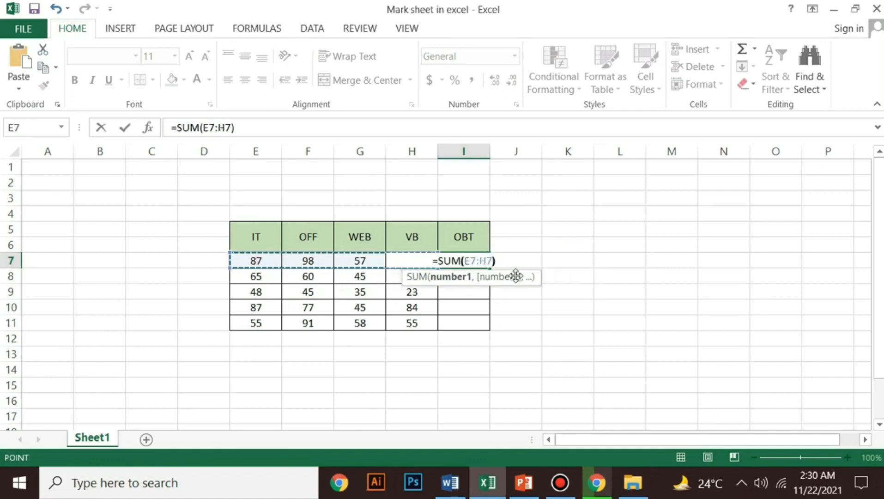
key("Return")
left_click(467, 262)
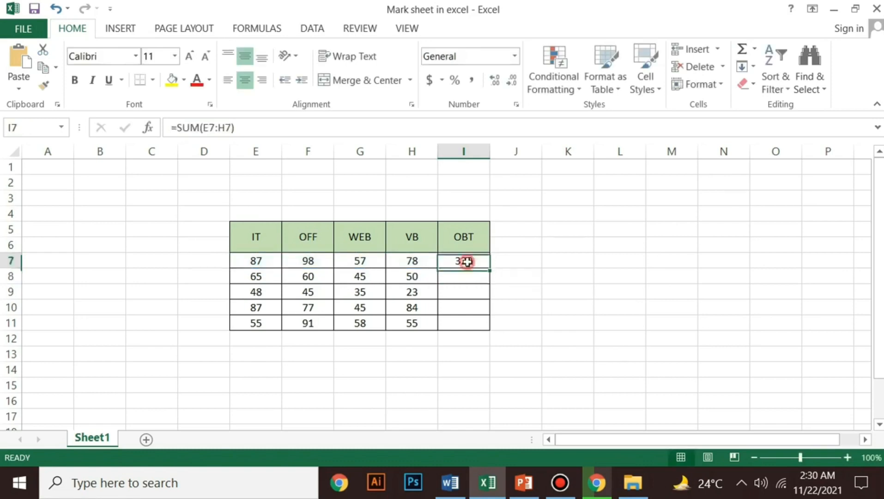
Change the first row's marks to 80 for OFF in cell F7 and 10 for WEB in cell G7
left_click(317, 265)
type("80")
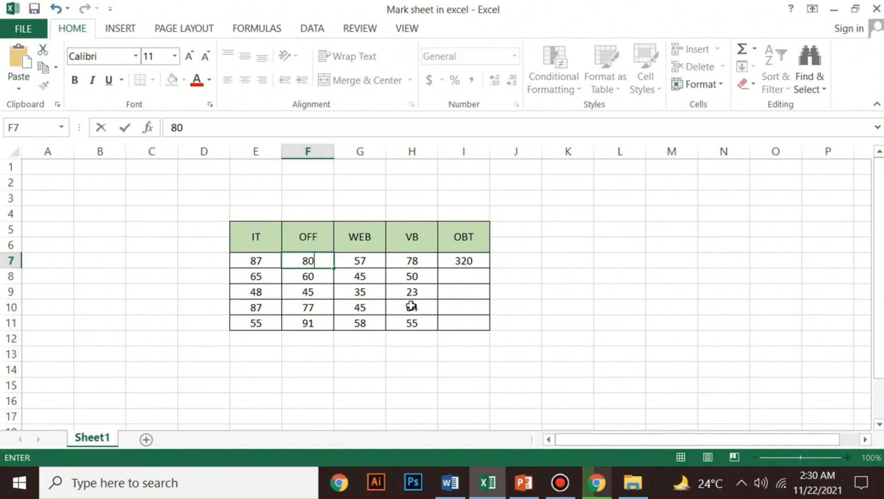
key("Return")
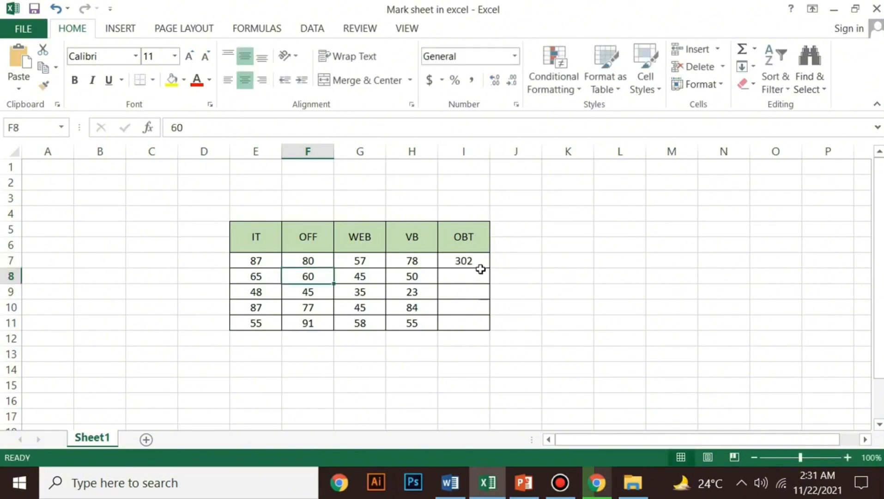
left_click(478, 262)
left_click(355, 260)
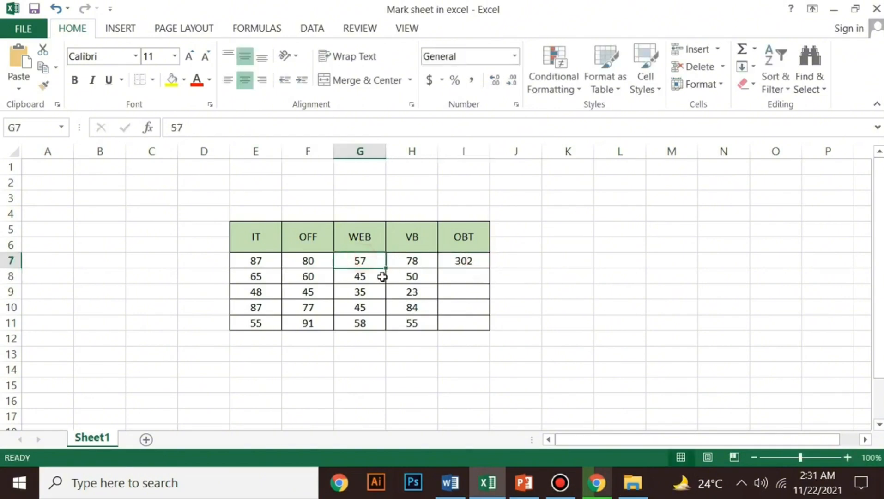
type("10")
key("Return")
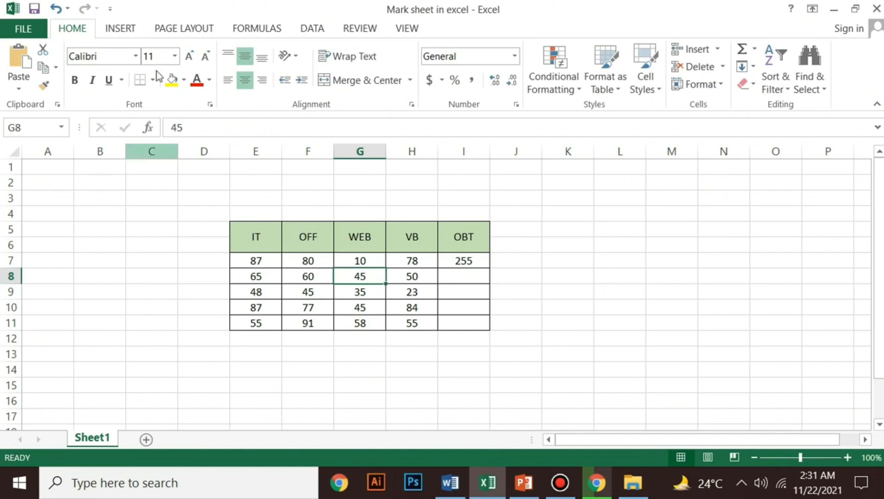
Set the workbook calculation to Manual in the Excel formula options, with Recalculate workbook before saving enabled
left_click(25, 29)
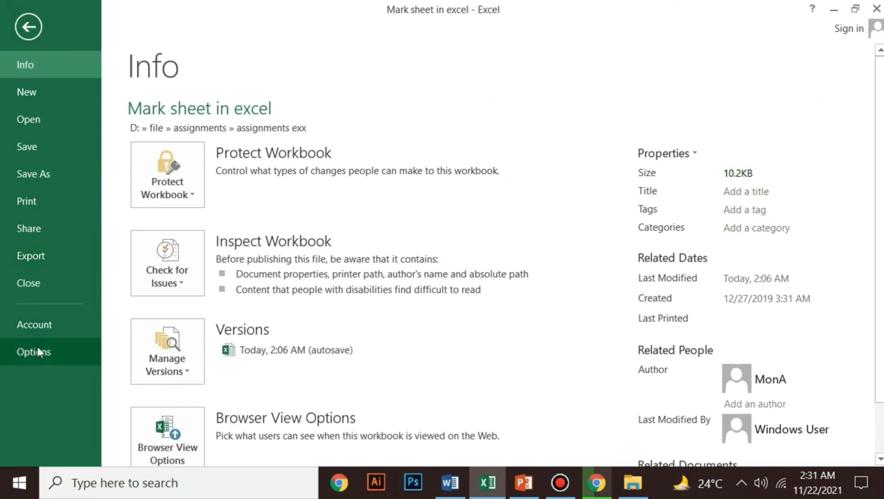
left_click(43, 356)
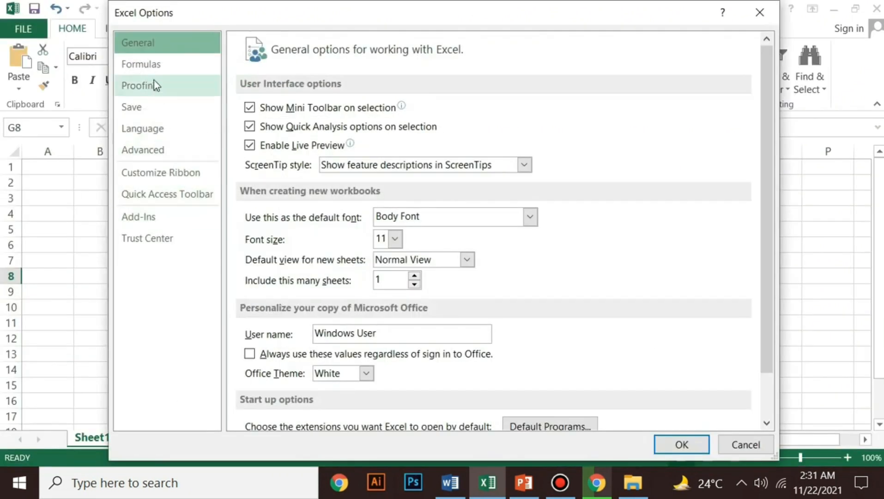
left_click(157, 70)
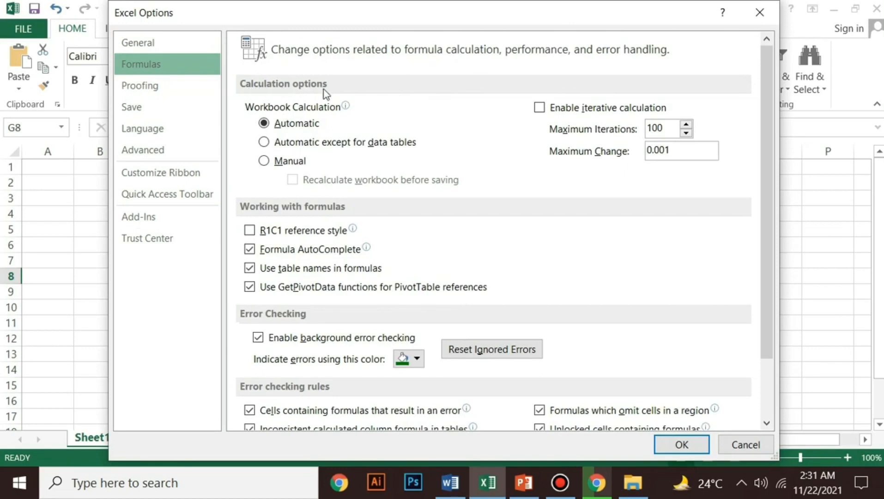
mouse_move(329, 112)
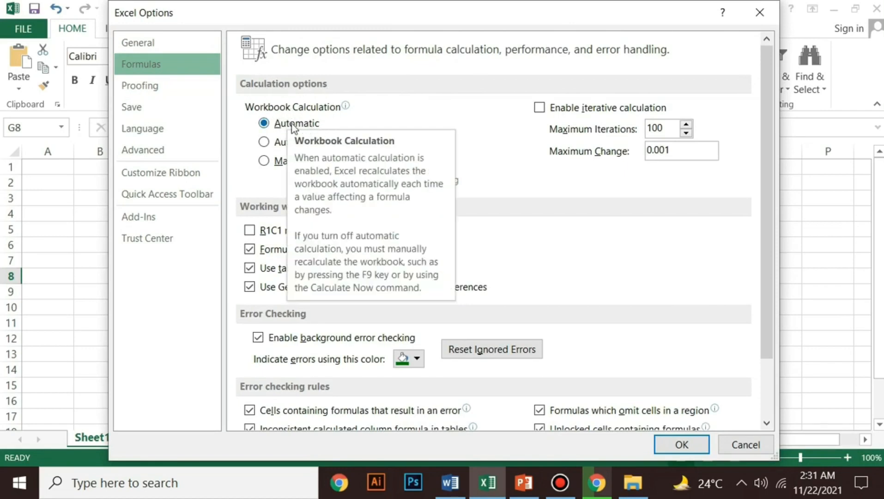
left_click(274, 162)
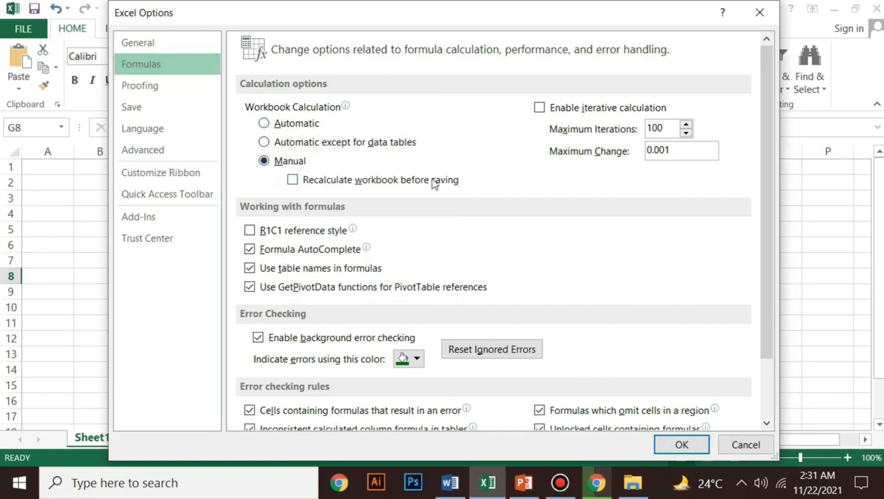
left_click(311, 181)
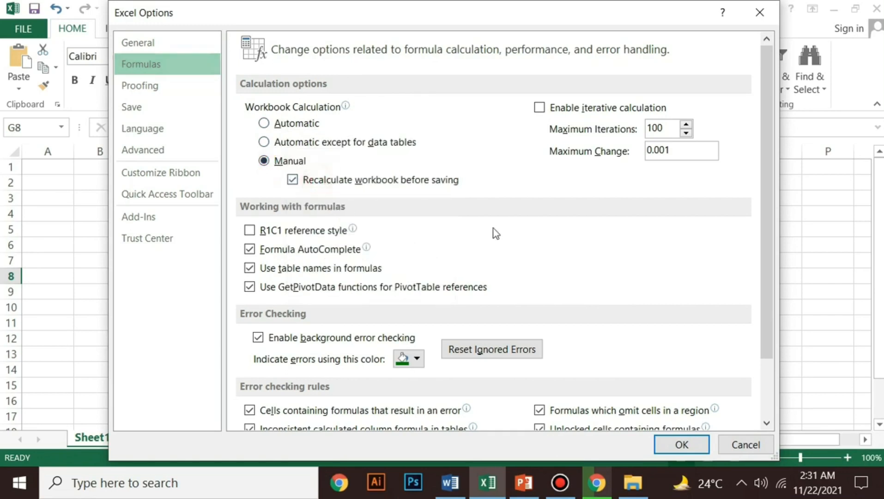
left_click(682, 444)
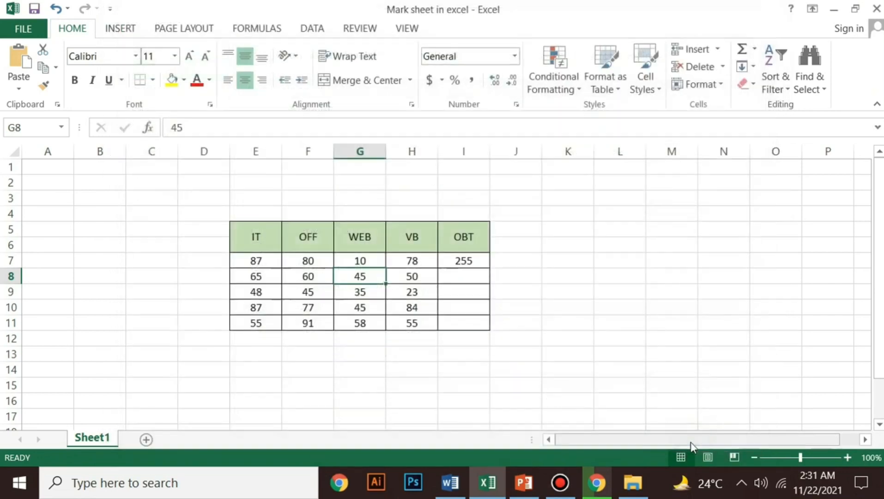
Total the second row's marks in cell I8 with =SUM(E8:H8) and reselect that cell
left_click(469, 264)
double_click(447, 284)
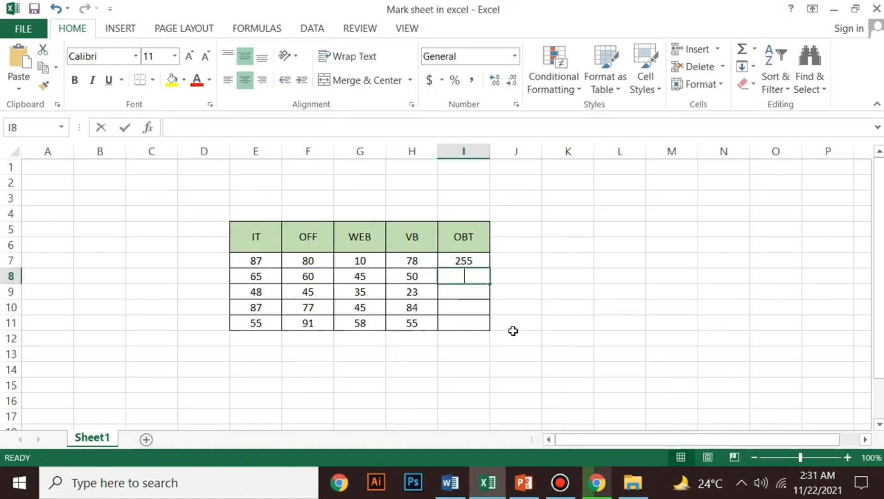
type("=sum")
key("Tab")
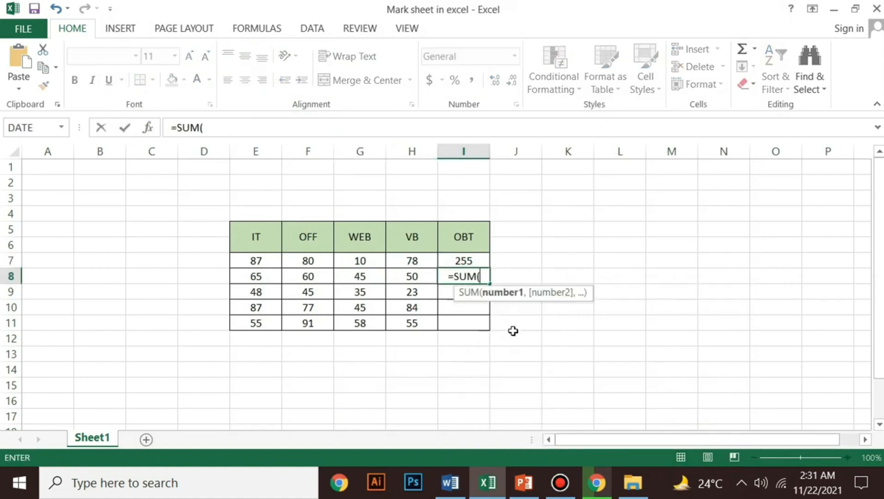
key("Left")
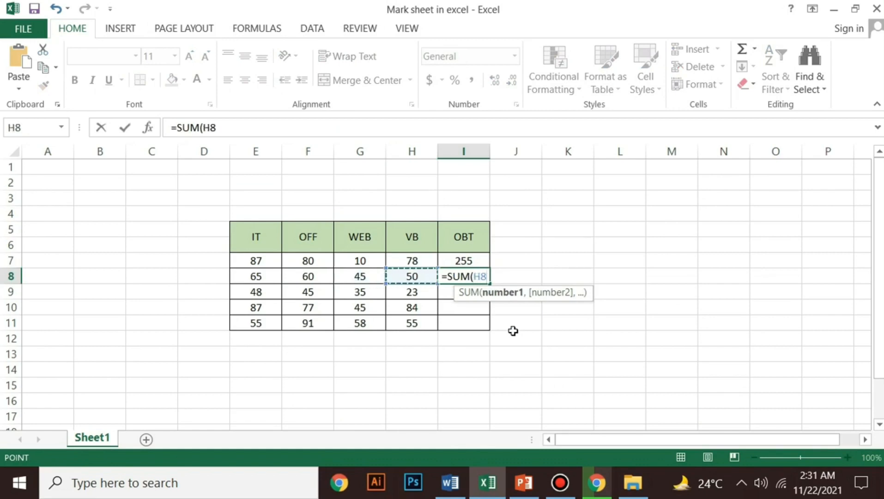
key("shift+Left")
key("shift+Left")
key("shift+Left")
key("Return")
key("Down")
key("Up")
key("Up")
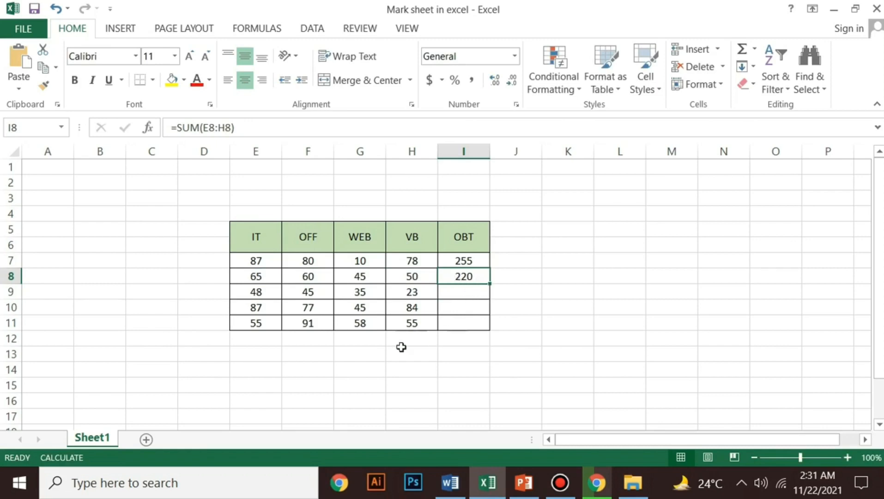
Set the second row's WEB mark in cell G8 to 100 and select the row's total in I8
double_click(350, 277)
type("100")
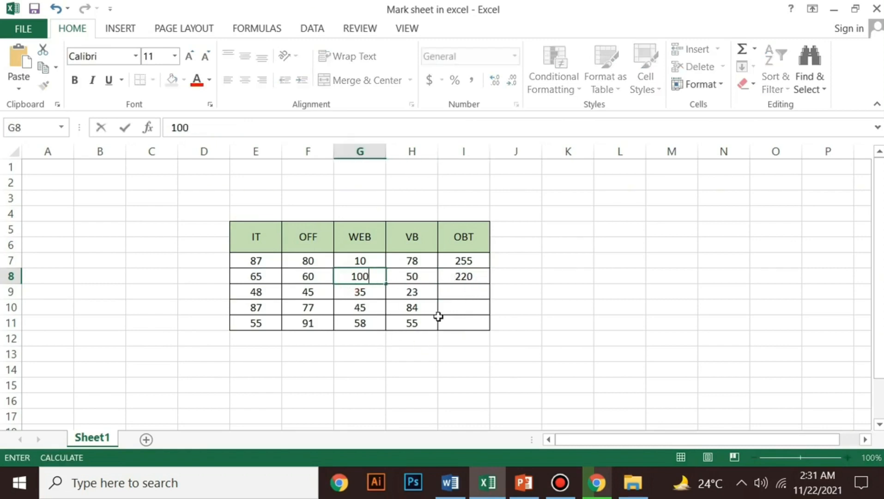
key("Return")
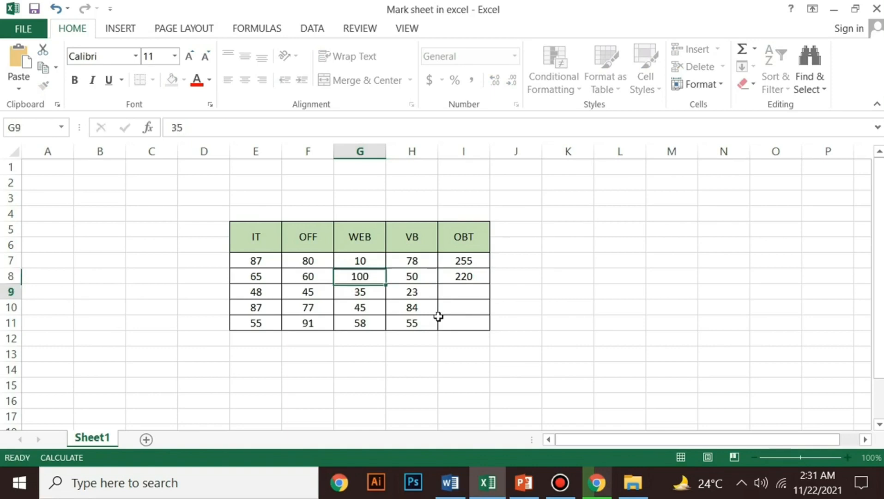
key("Right")
key("Right")
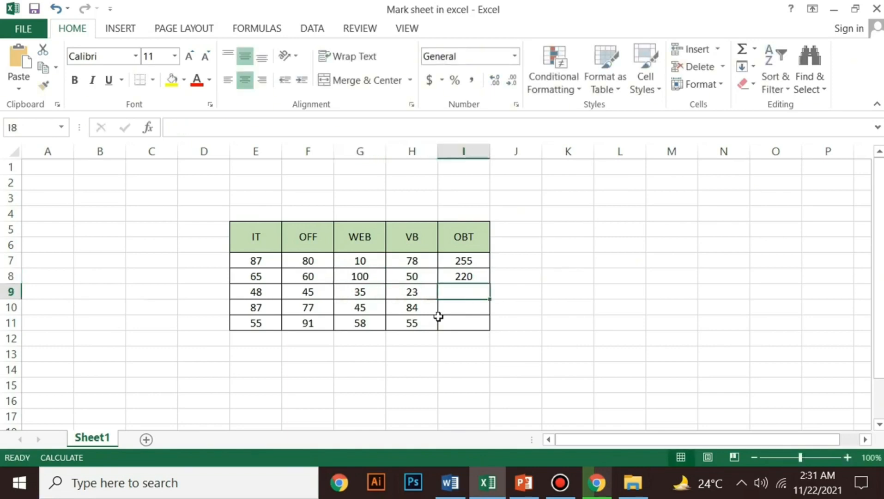
key("Up")
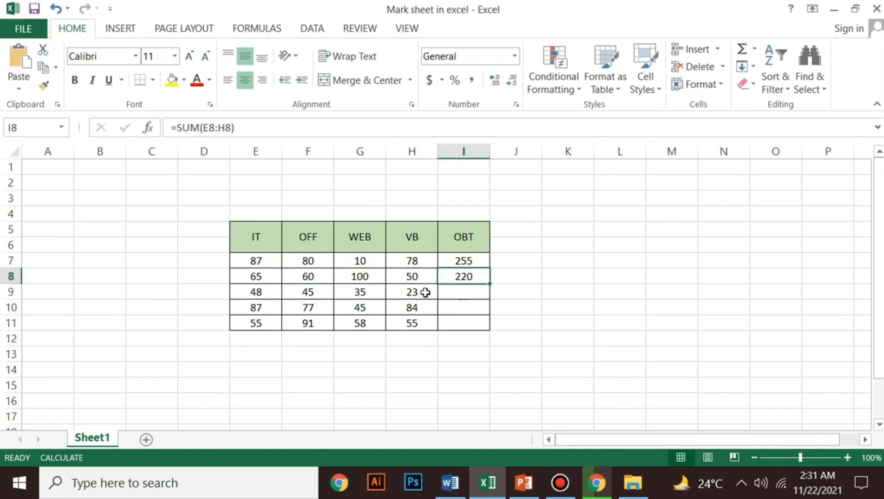
Set the VB marks to 100 in cell H8 and 70 in cell H7
left_click(410, 278)
type("100")
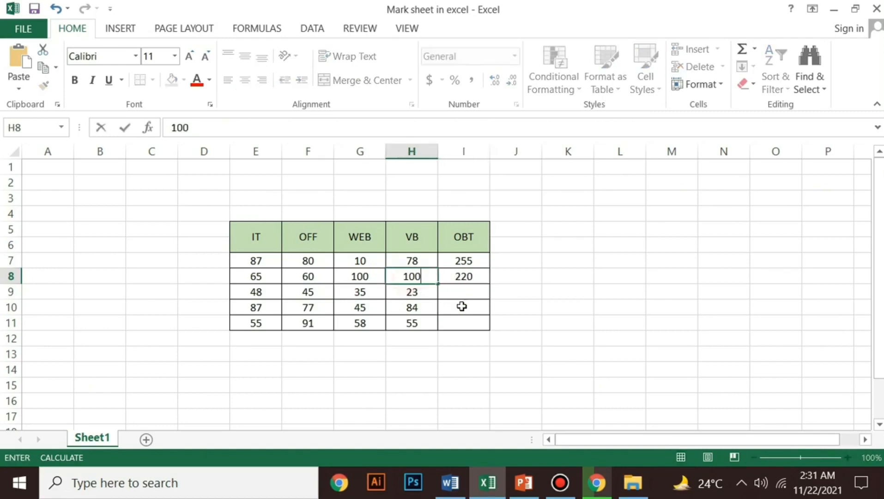
key("Return")
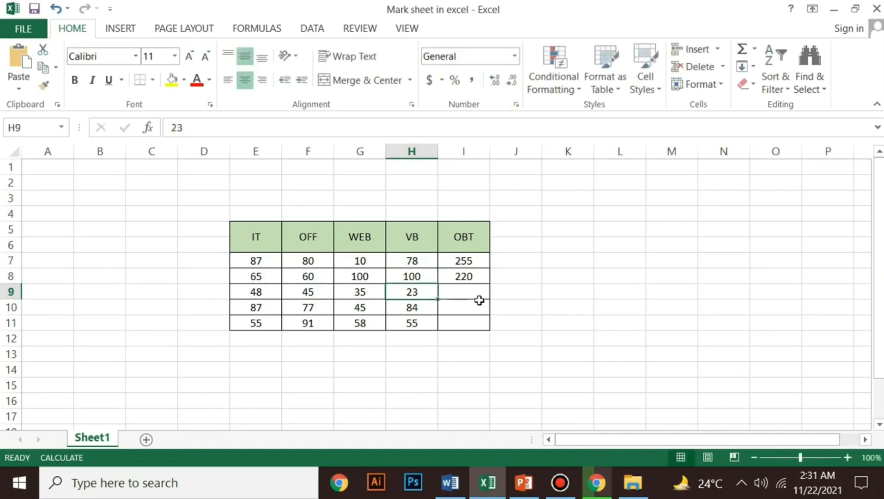
left_click(473, 277)
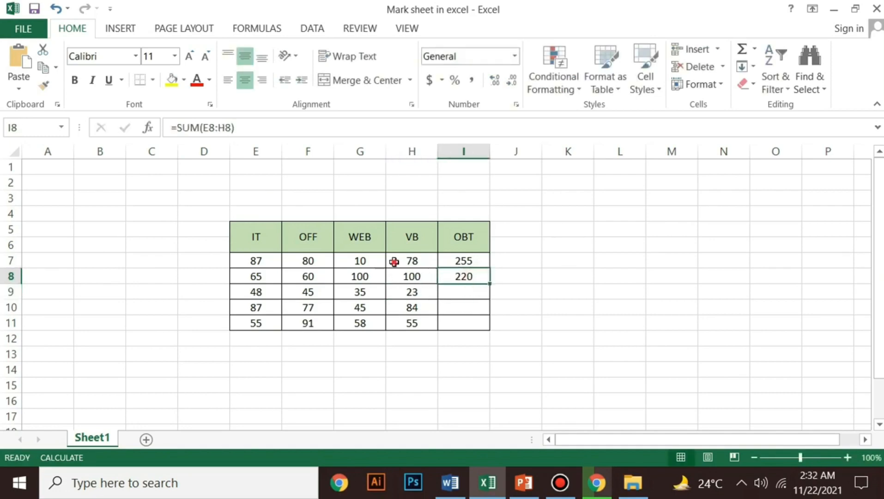
left_click(408, 263)
key("Return")
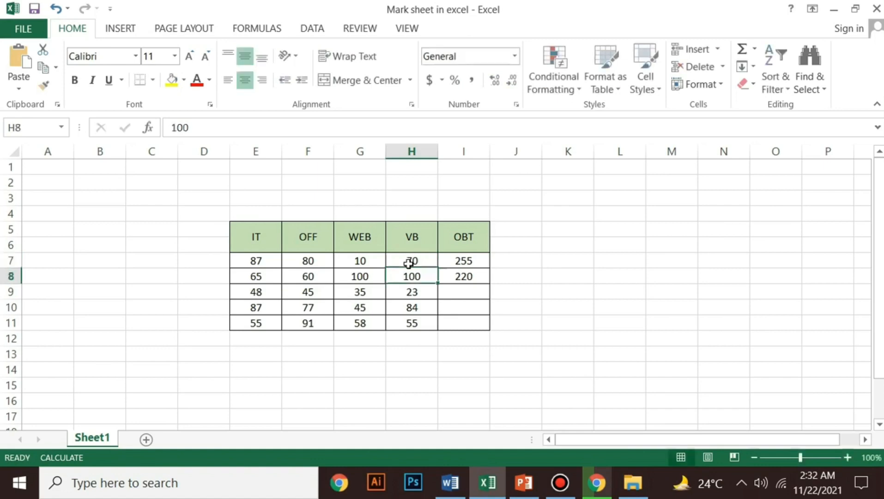
Recalculate the workbook to refresh the OBT totals, inspecting the first two rows' totals in cells I7 and I8
left_click(471, 265)
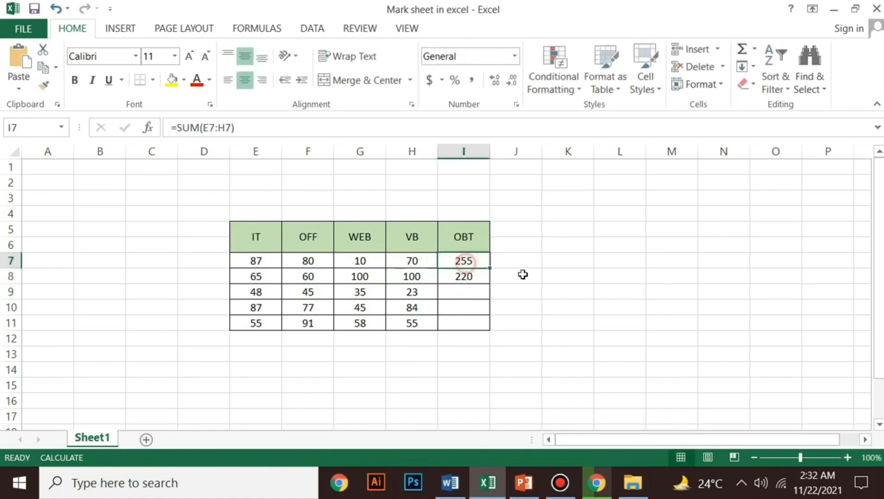
left_click(476, 280)
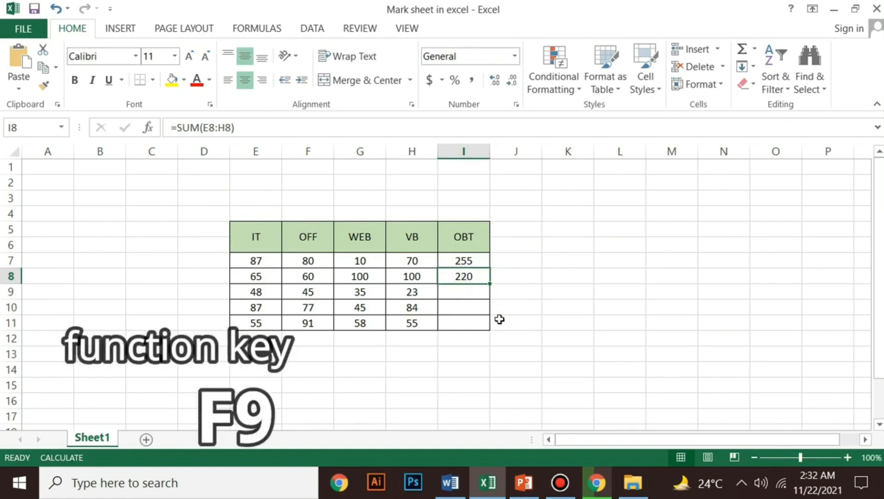
key("F9")
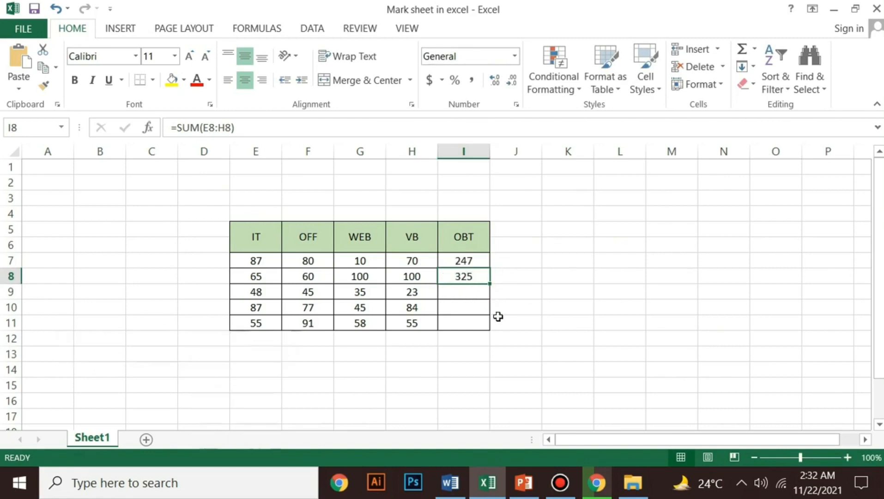
left_click(476, 259)
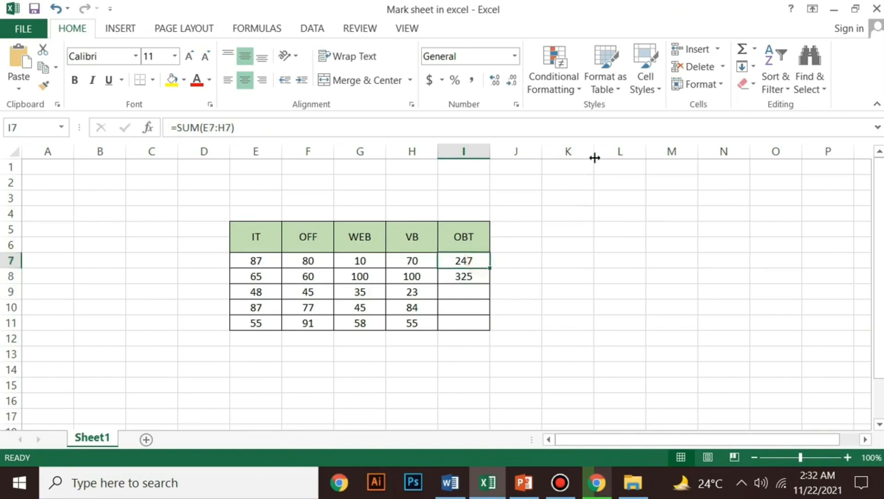
Switch to the Word document, display the ribbon's access-key hints including those for the Home commands, and dismiss them
left_click(838, 13)
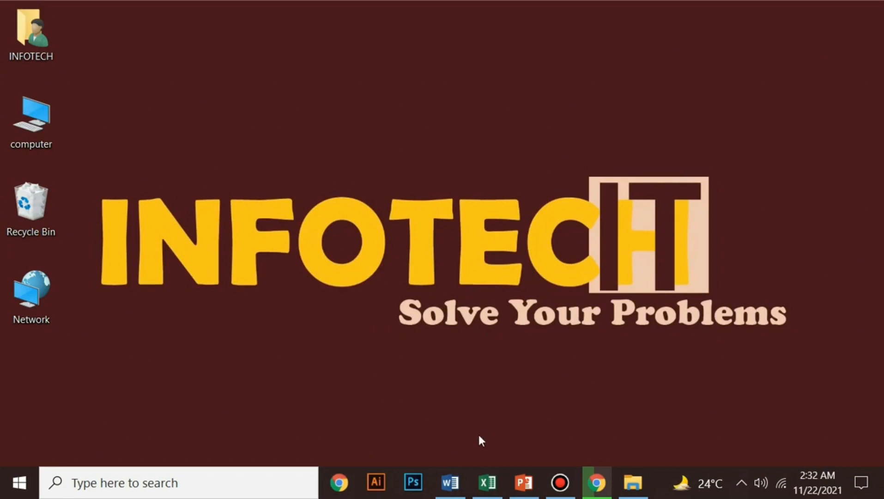
left_click(453, 483)
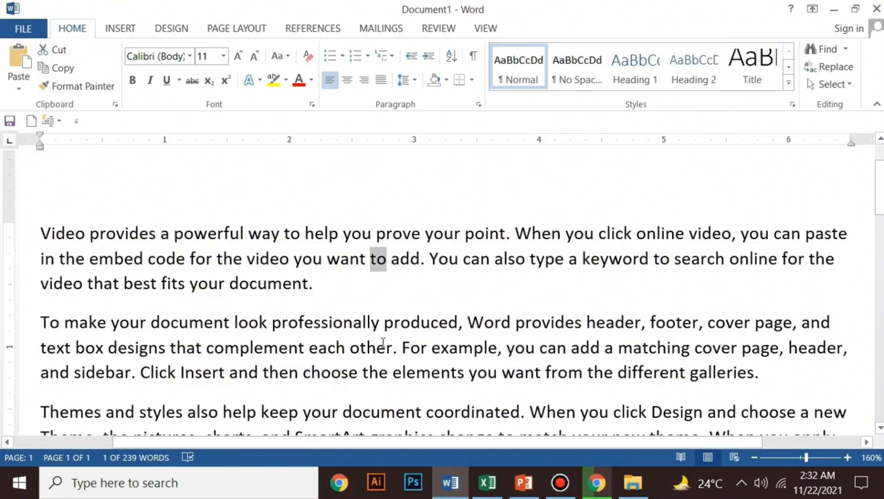
scroll(384, 339, "down", 7, "ctrl")
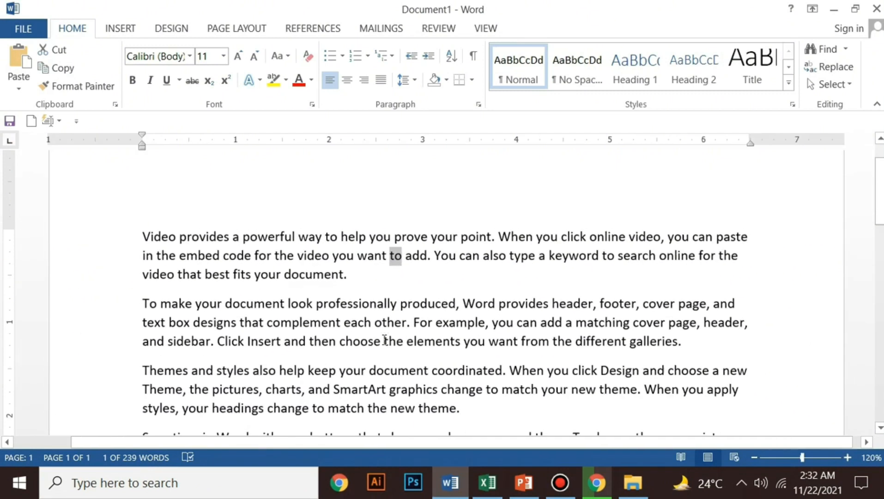
left_click(370, 305)
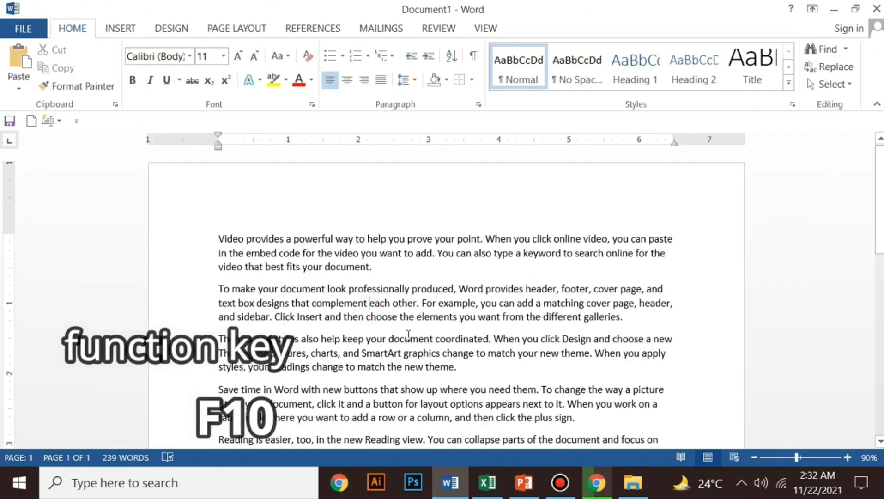
key("F10")
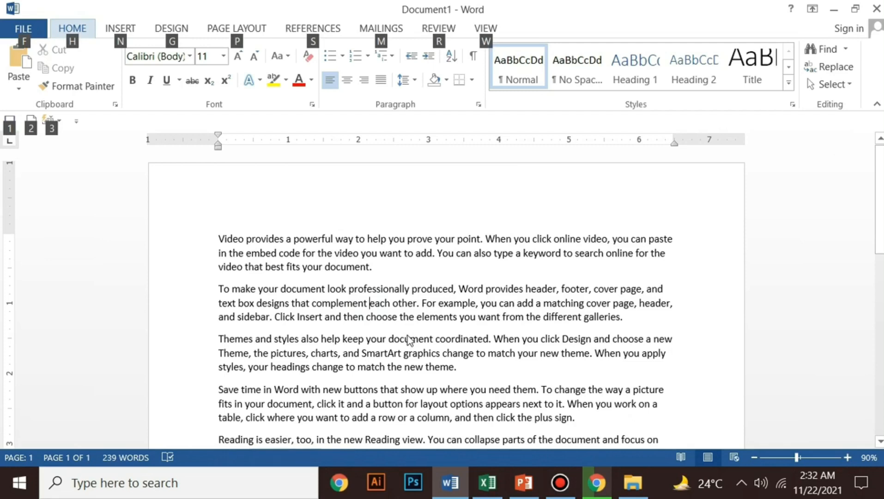
key("h")
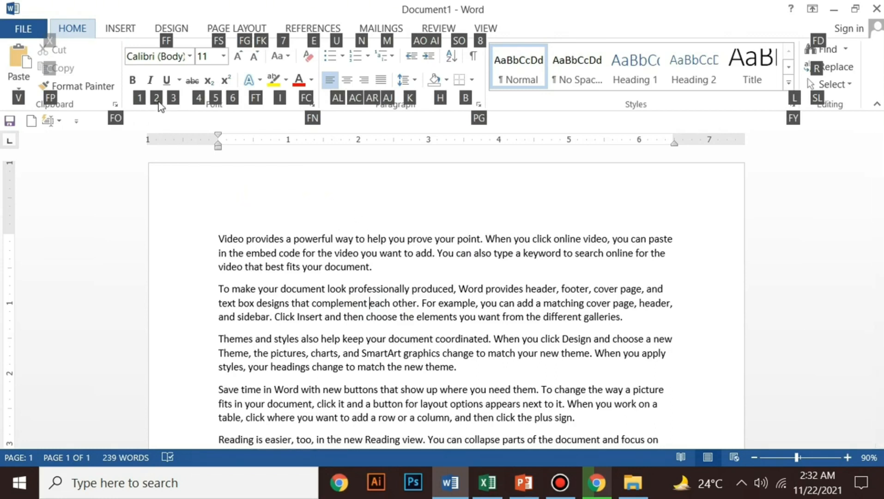
left_click(291, 253)
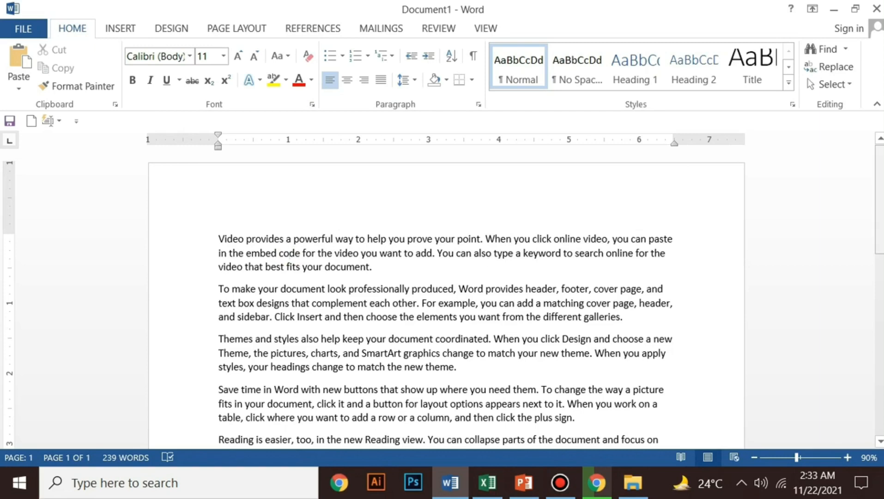
Minimize Word and show the desktop's context menu, including its keyboard-invoked version, dismissing it each time
left_click(833, 9)
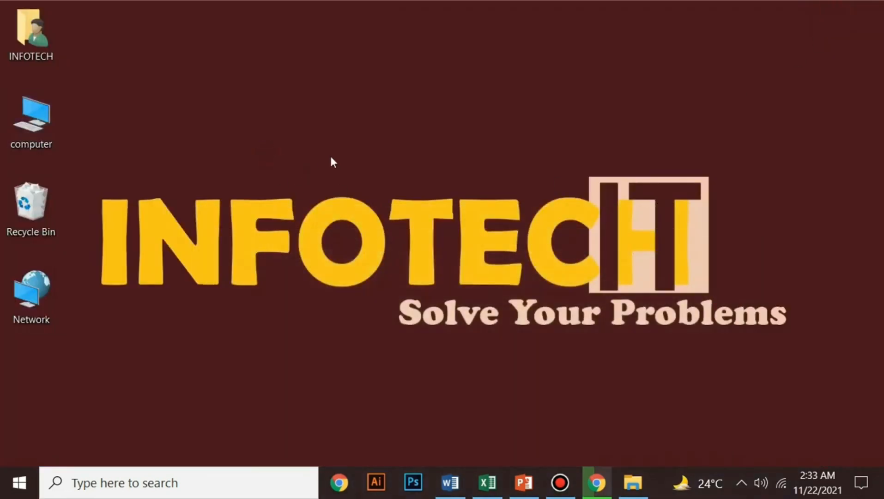
right_click(193, 94)
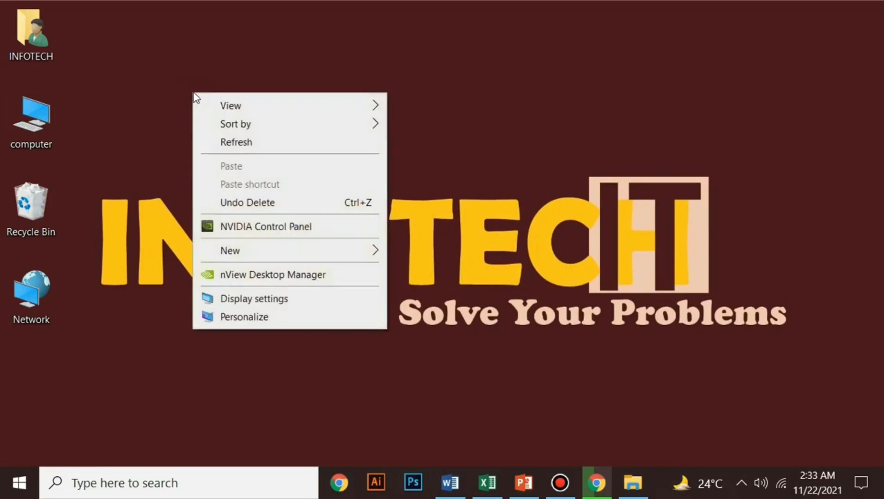
left_click(448, 183)
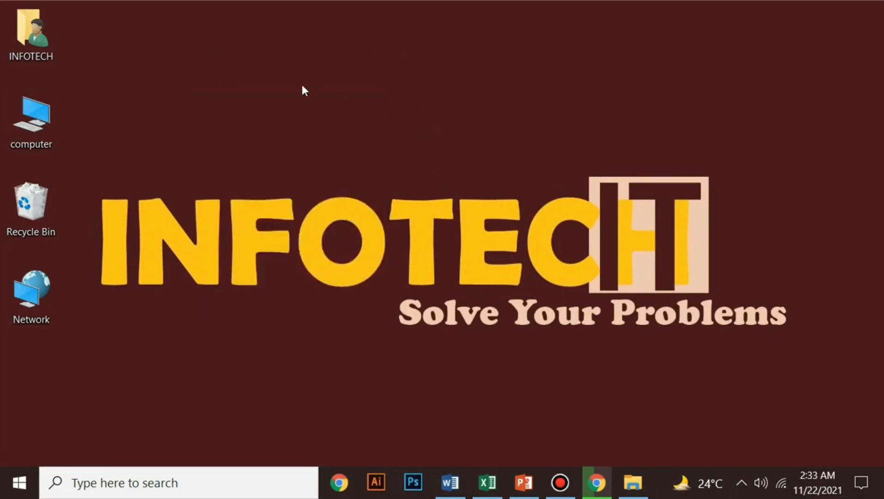
right_click(287, 111)
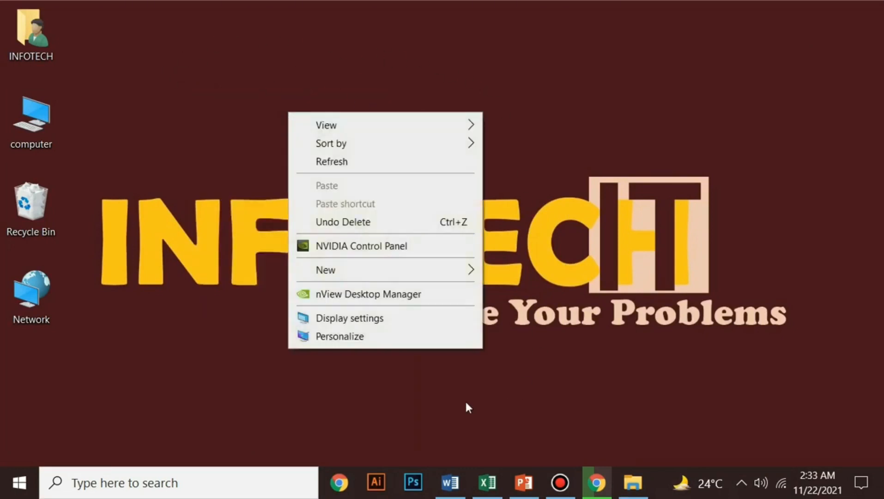
left_click(556, 174)
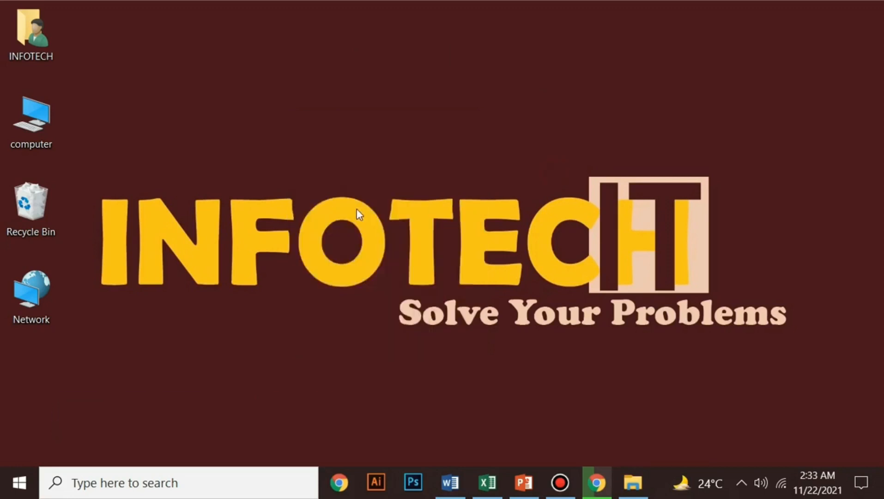
key("shift+F10")
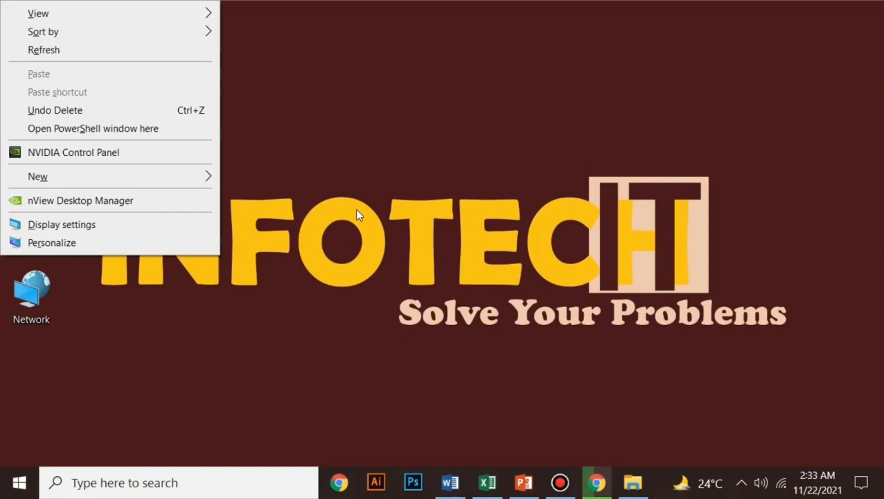
left_click(357, 210)
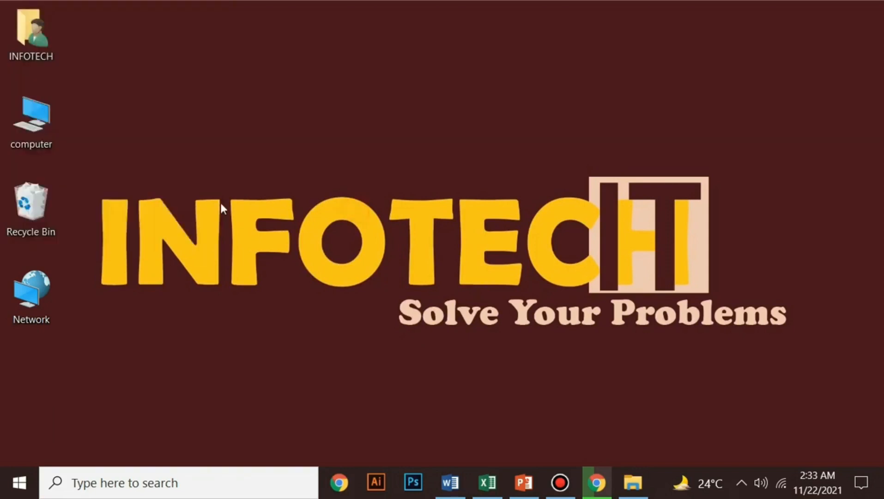
Show the computer icon's context menu in its normal and keyboard-invoked versions, dismissing both
right_click(34, 114)
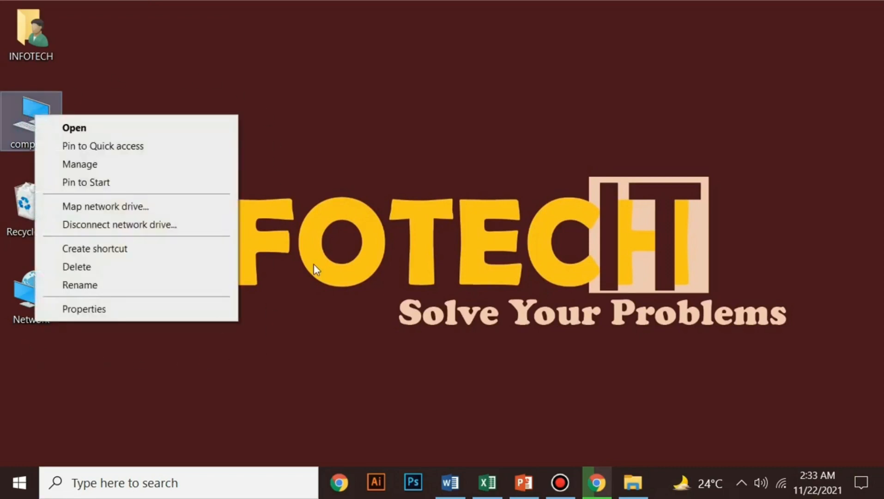
left_click(314, 263)
left_click(42, 125)
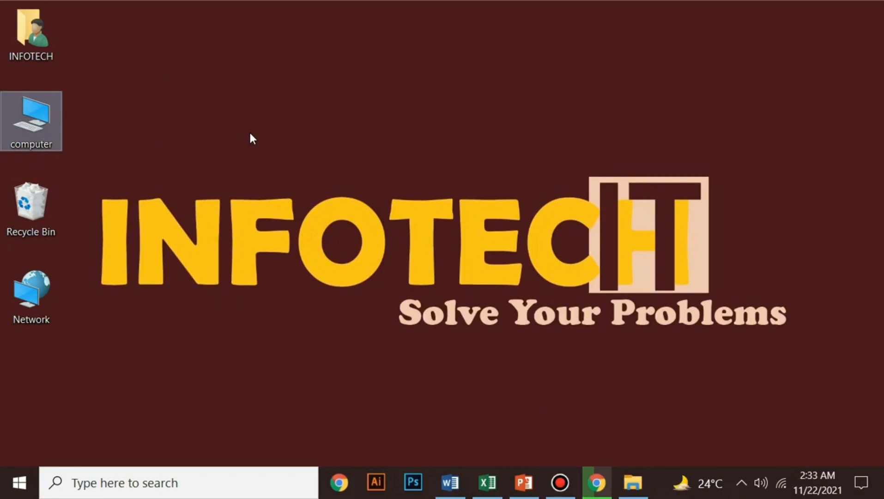
key("shift+F10")
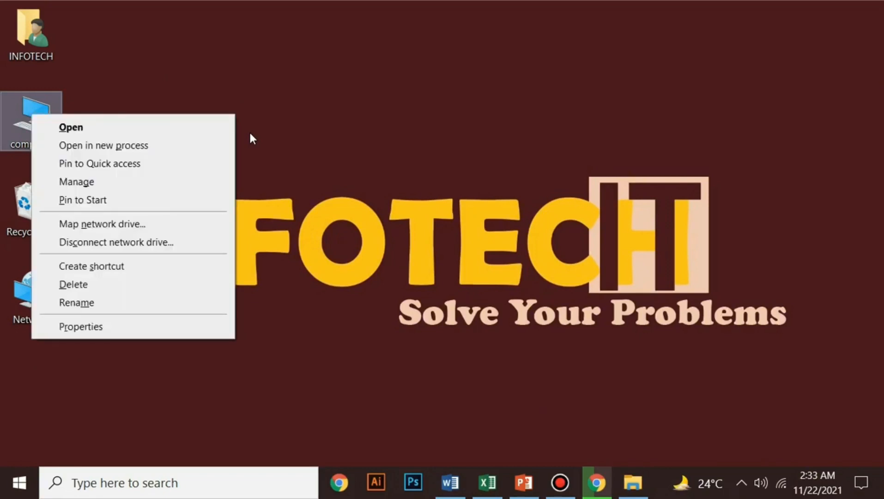
key("Escape")
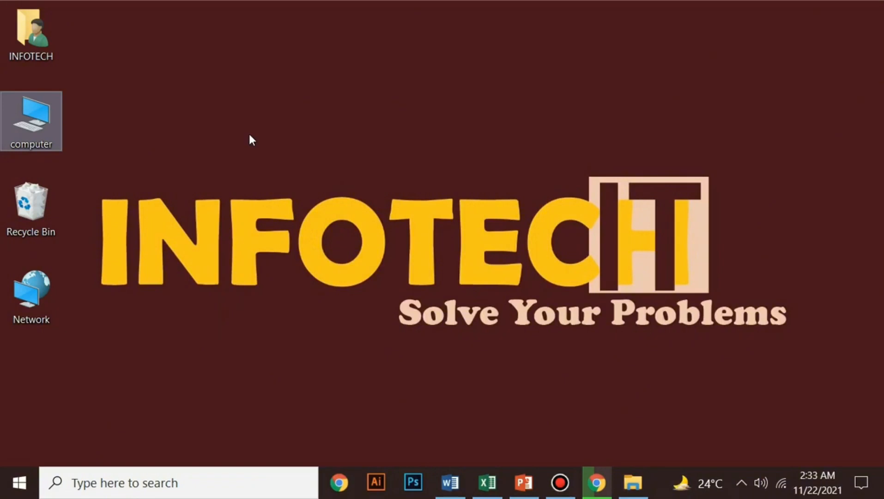
Return to the Word document and show the context menu within the first paragraph
left_click(451, 483)
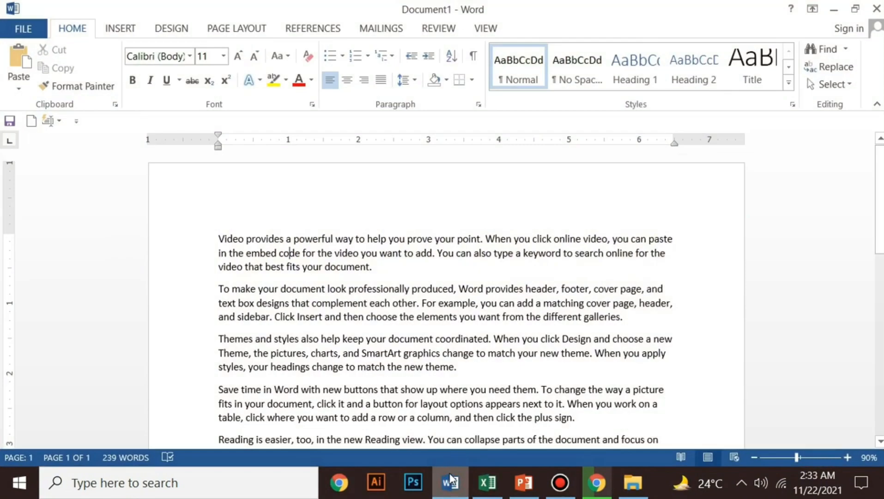
right_click(368, 239)
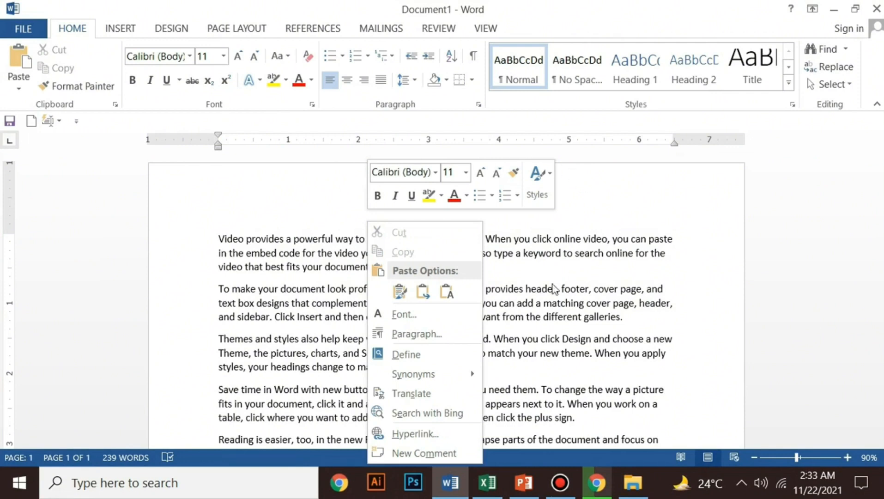
key("Escape")
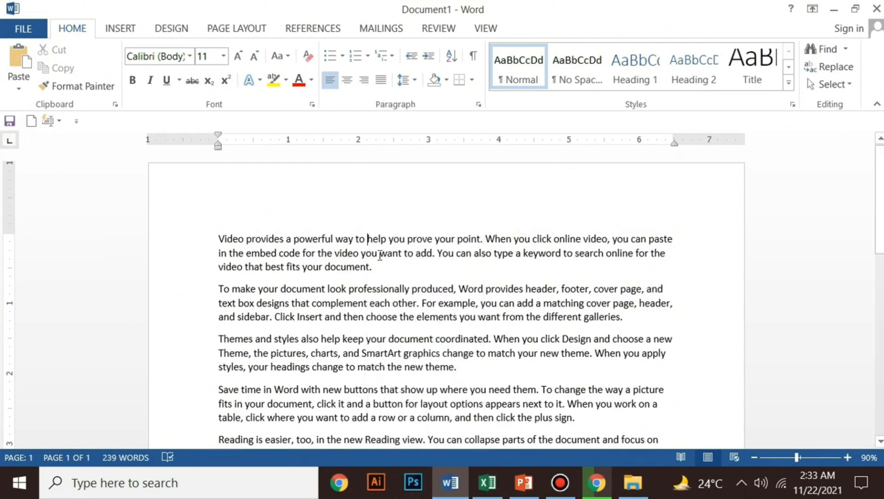
right_click(379, 255)
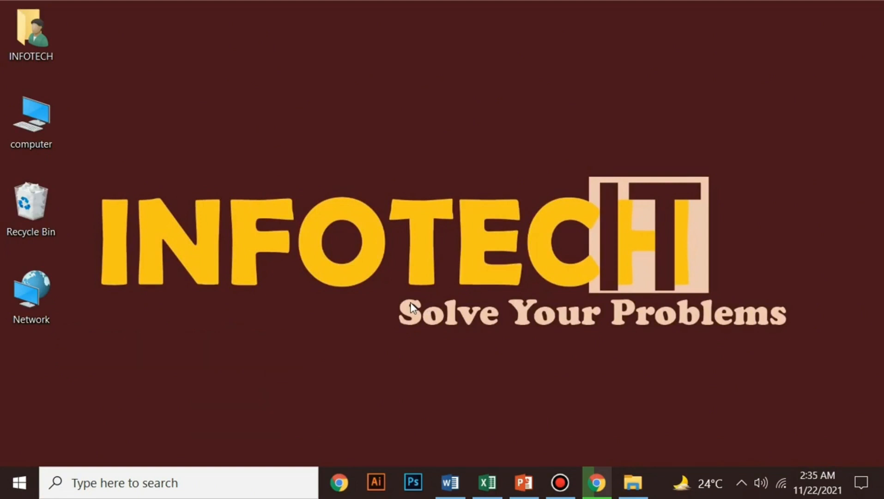
Switch to Chrome, view the html Google search page with its search suggestions, and return to the YouTube video page
left_click(596, 482)
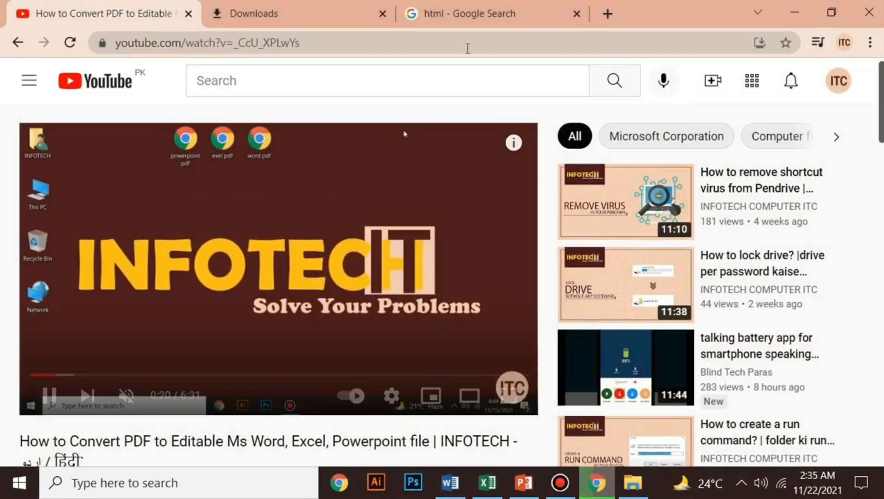
left_click(481, 14)
scroll(400, 190, "up", 3)
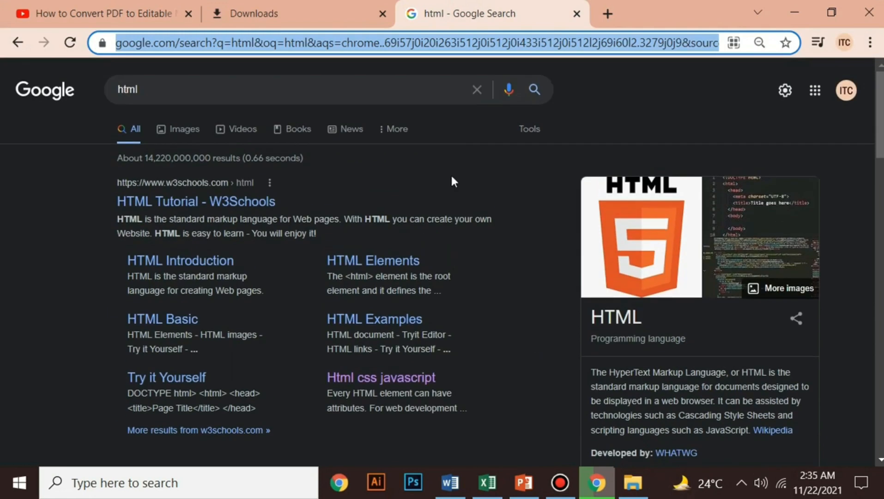
left_click(421, 92)
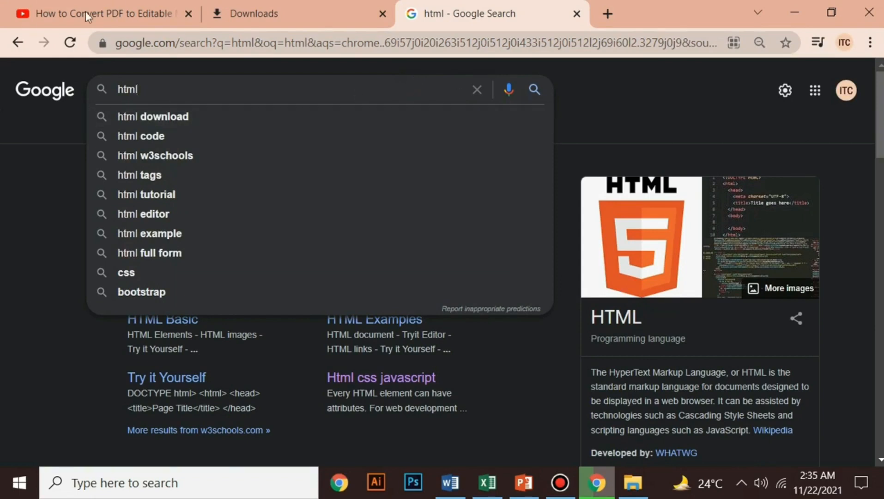
left_click(97, 15)
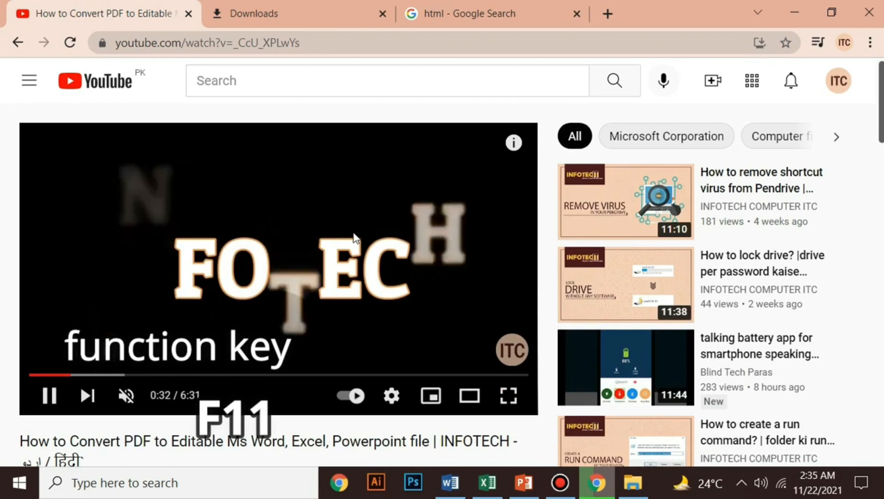
Show the YouTube video page in full screen, exit full screen, and bring up the html Google search page
key("F10")
key("F11")
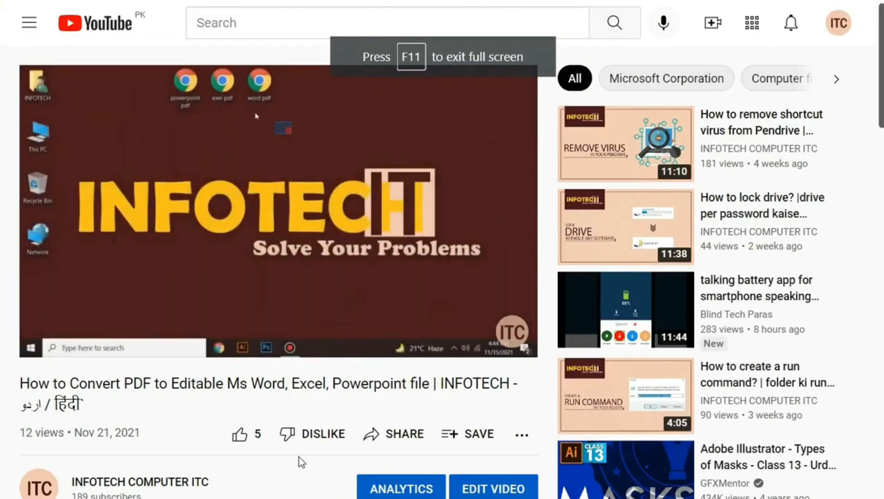
mouse_move(386, 164)
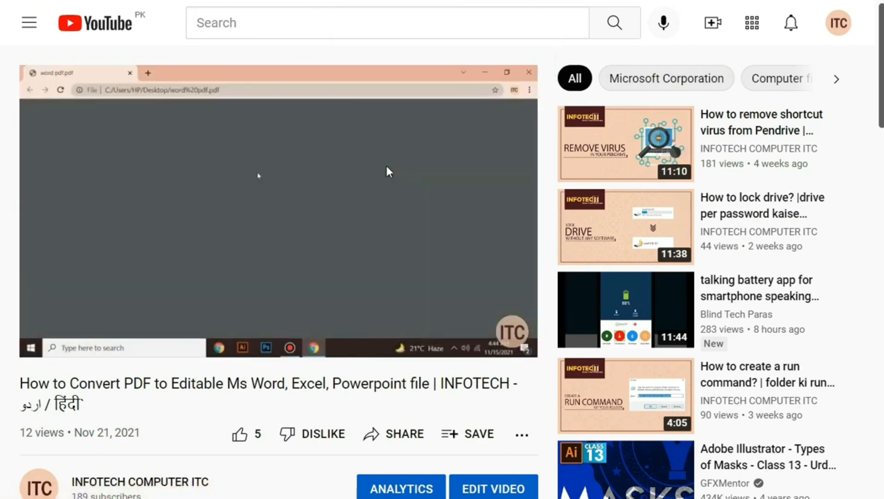
key("F11")
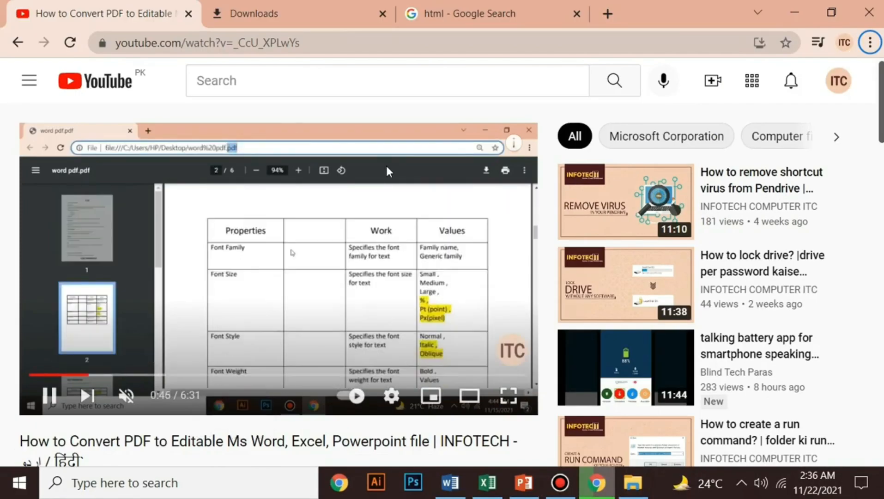
scroll(402, 215, "down", 9)
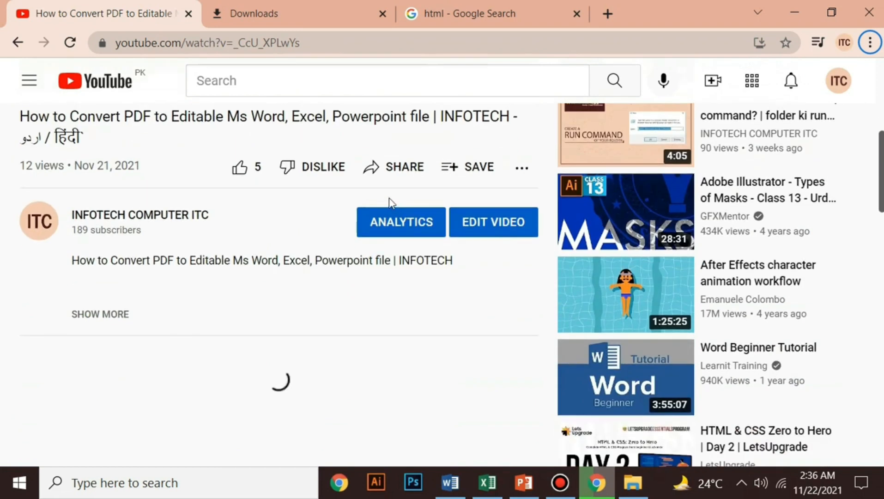
left_click(500, 18)
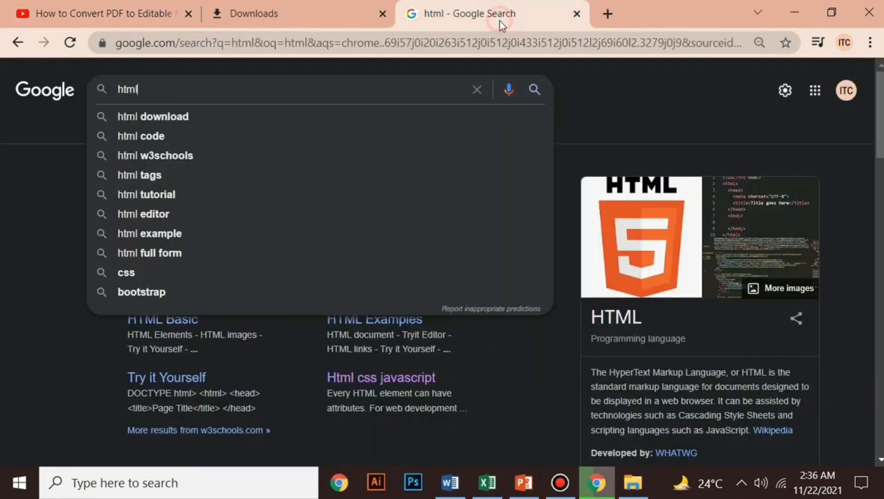
Minimize Chrome and return to the Word document, placing the cursor in the last line of the first paragraph
left_click(794, 11)
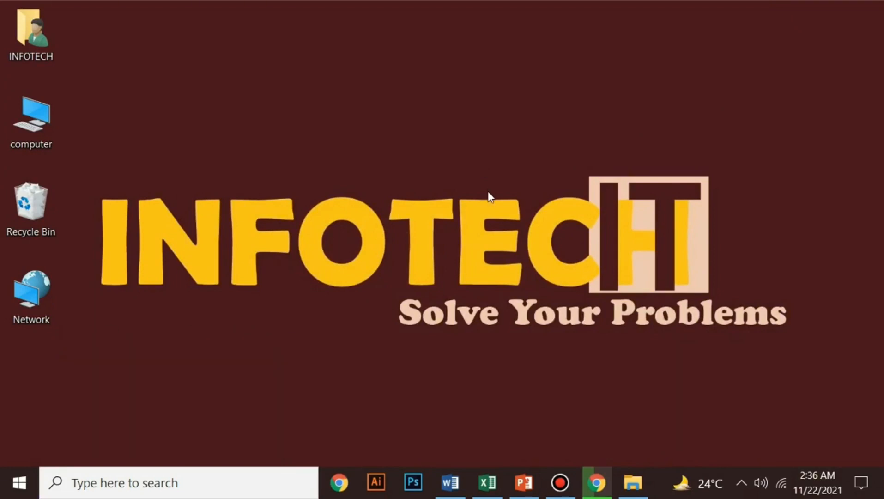
left_click(450, 483)
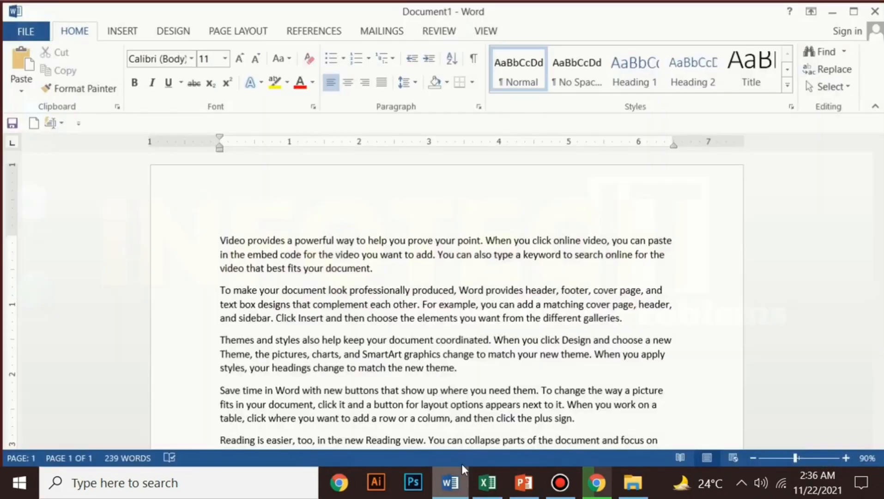
left_click(355, 264)
scroll(368, 276, "down", 2)
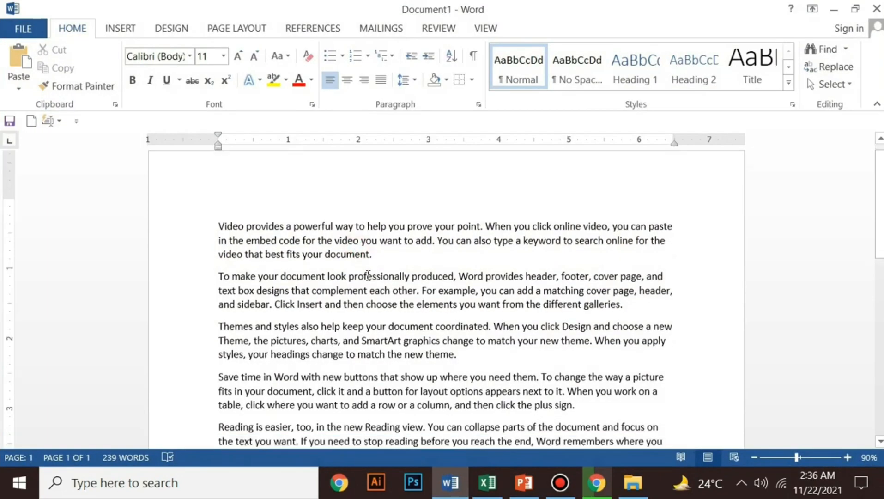
scroll(368, 275, "up", 2)
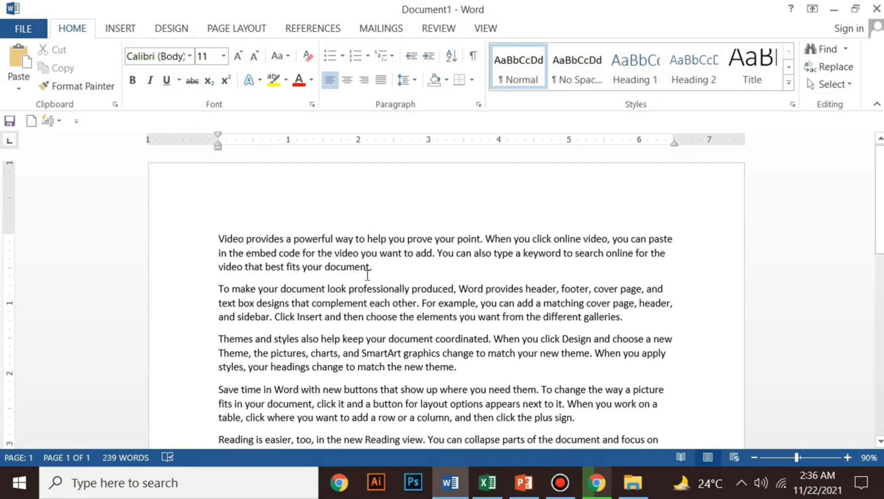
left_click(317, 273)
Bring up the Save As dialog for the document and set the file name to abc
key("F12")
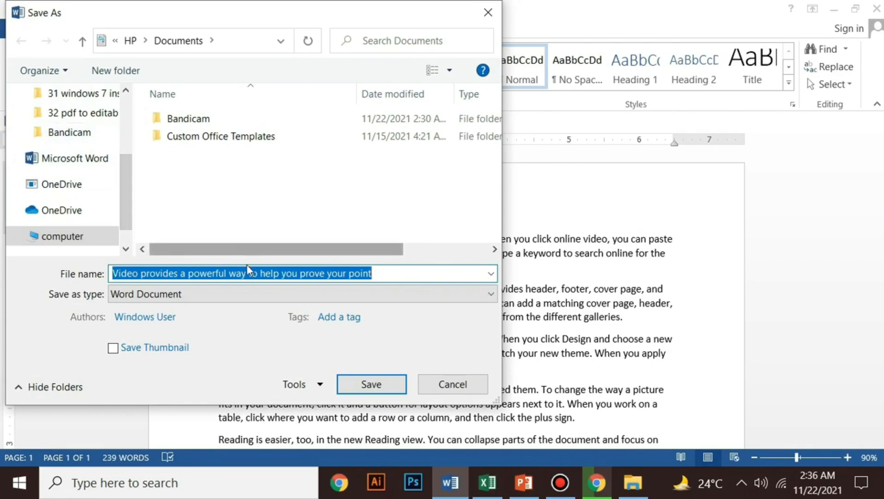
left_click_drag(131, 191, 130, 163)
key("BackSpace")
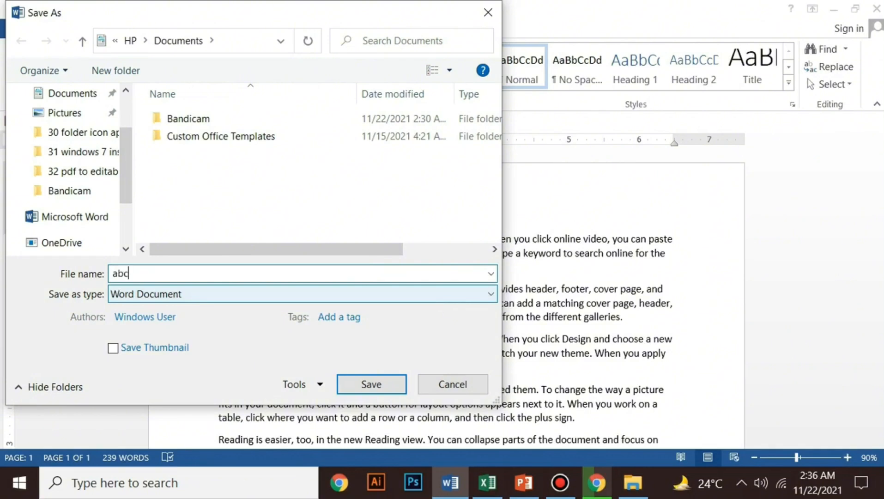
type("abc")
Save the file as a Word Document in the Documents folder and close the document
left_click_drag(125, 164, 134, 113)
left_click(78, 127)
left_click(74, 145)
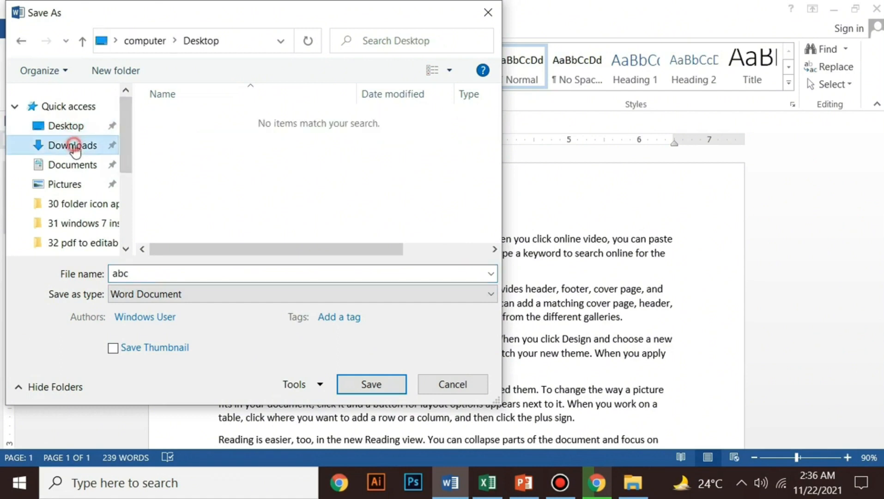
left_click(72, 165)
left_click(67, 184)
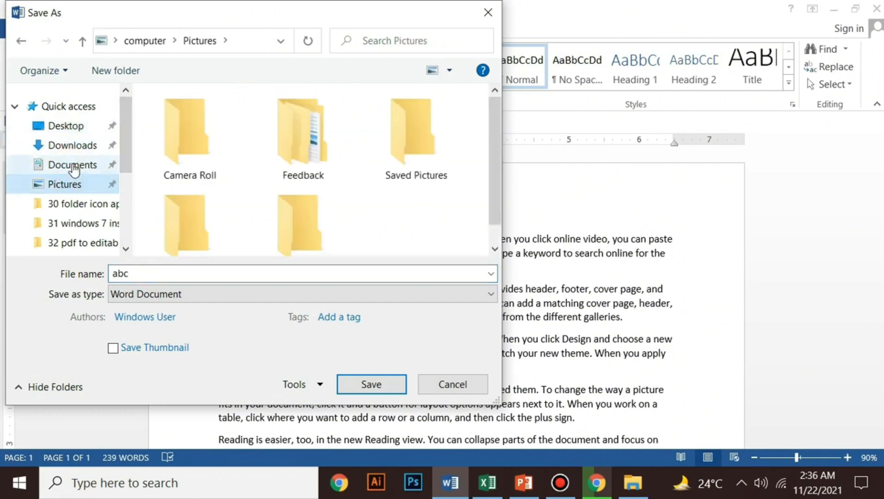
left_click(73, 165)
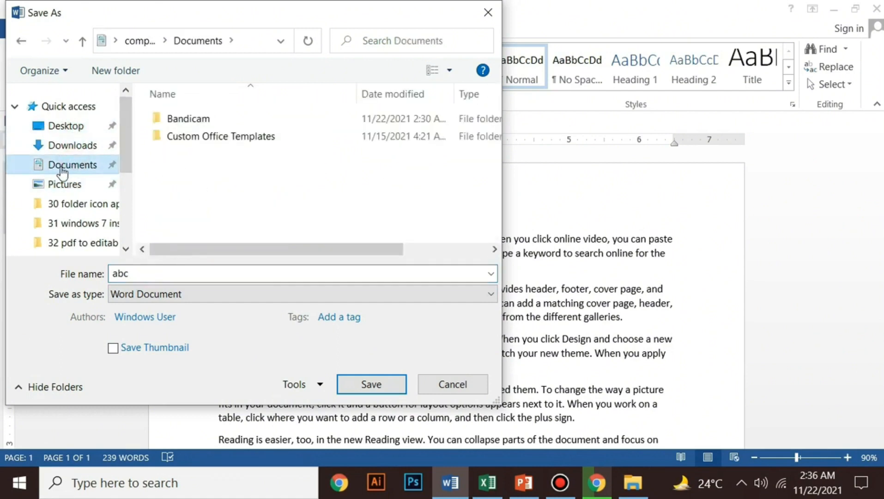
left_click(372, 385)
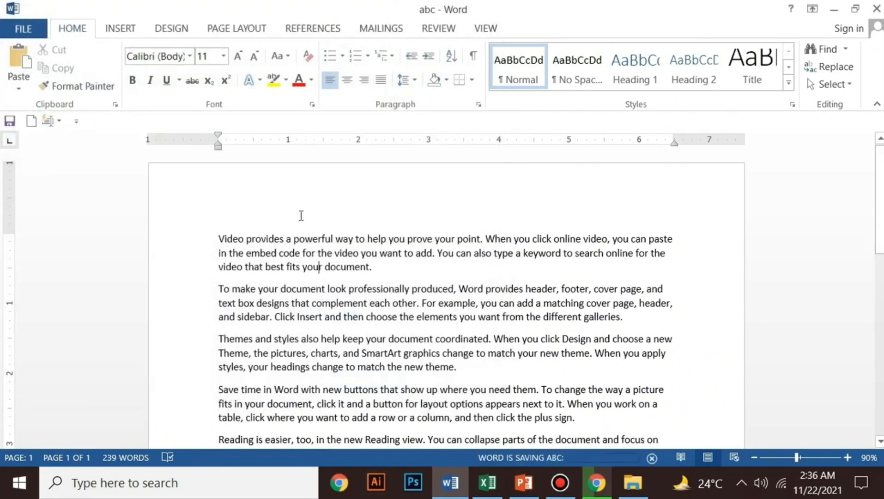
left_click(876, 8)
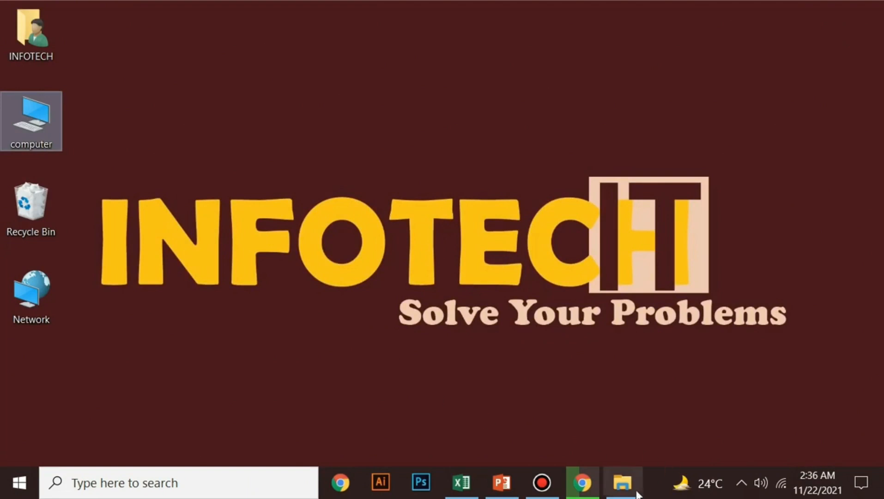
Switch to File Explorer, locate the saved abc file in the Documents folder, and minimize the window
left_click(622, 483)
left_click(49, 187)
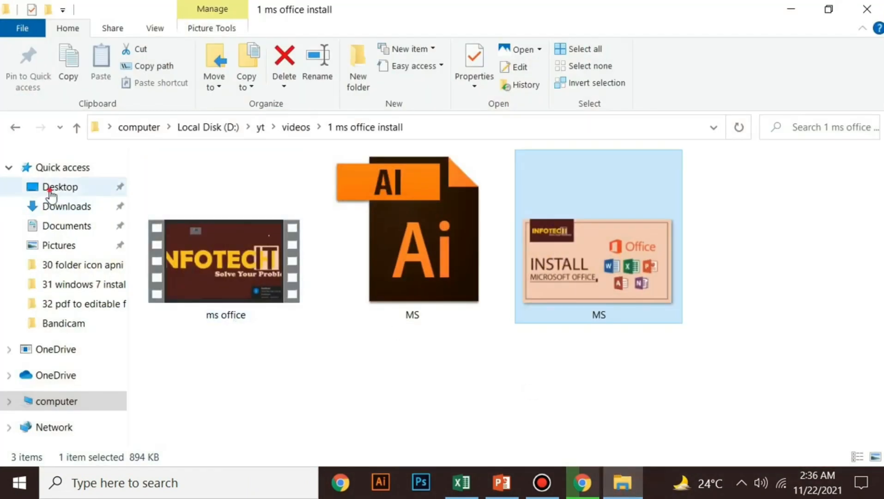
left_click(65, 226)
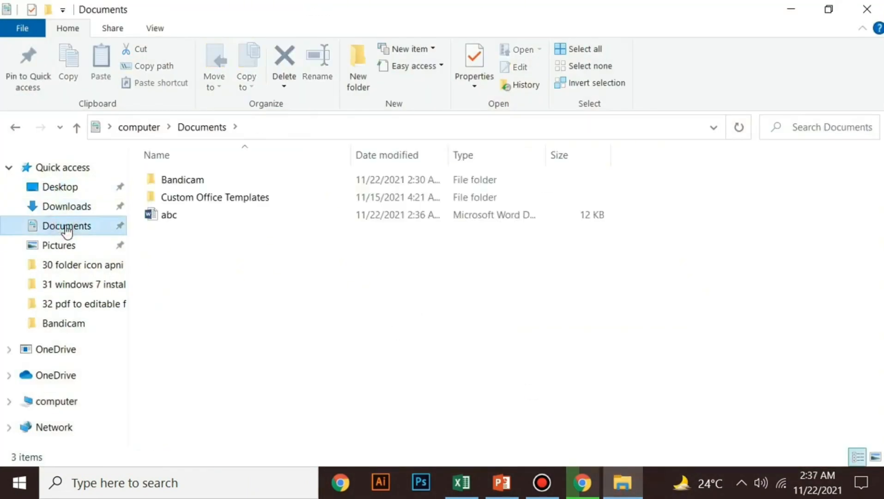
left_click(173, 217)
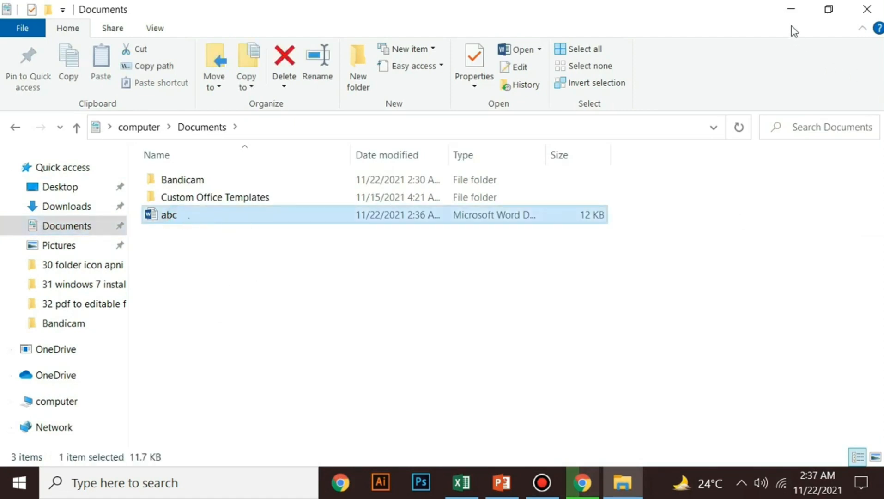
left_click(790, 9)
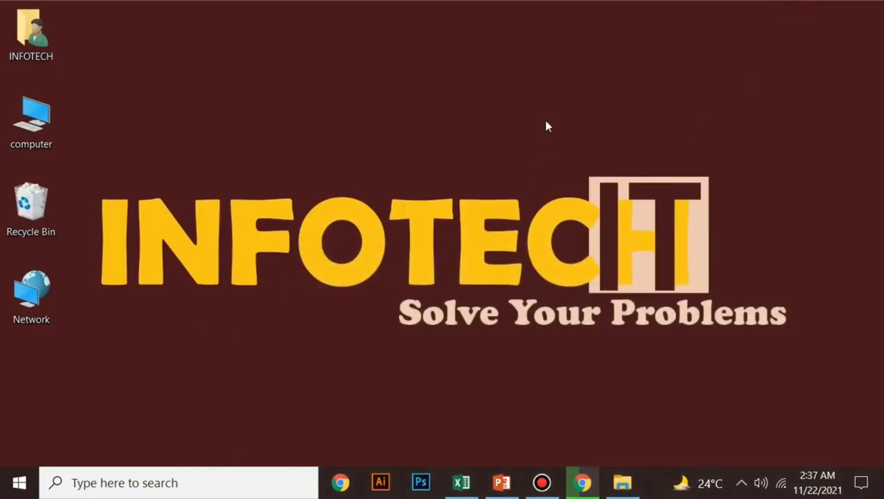